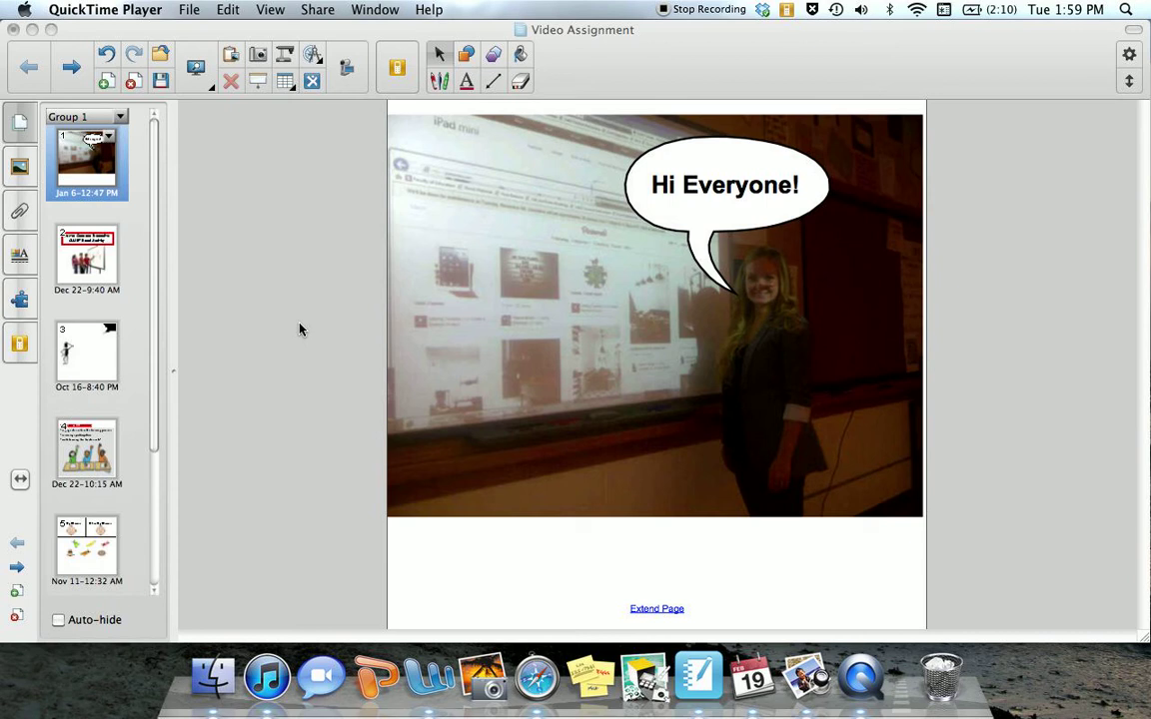
Step: Step through pages 2 and 3, playing the speech bubble's question animation, on to page 4
click(82, 258)
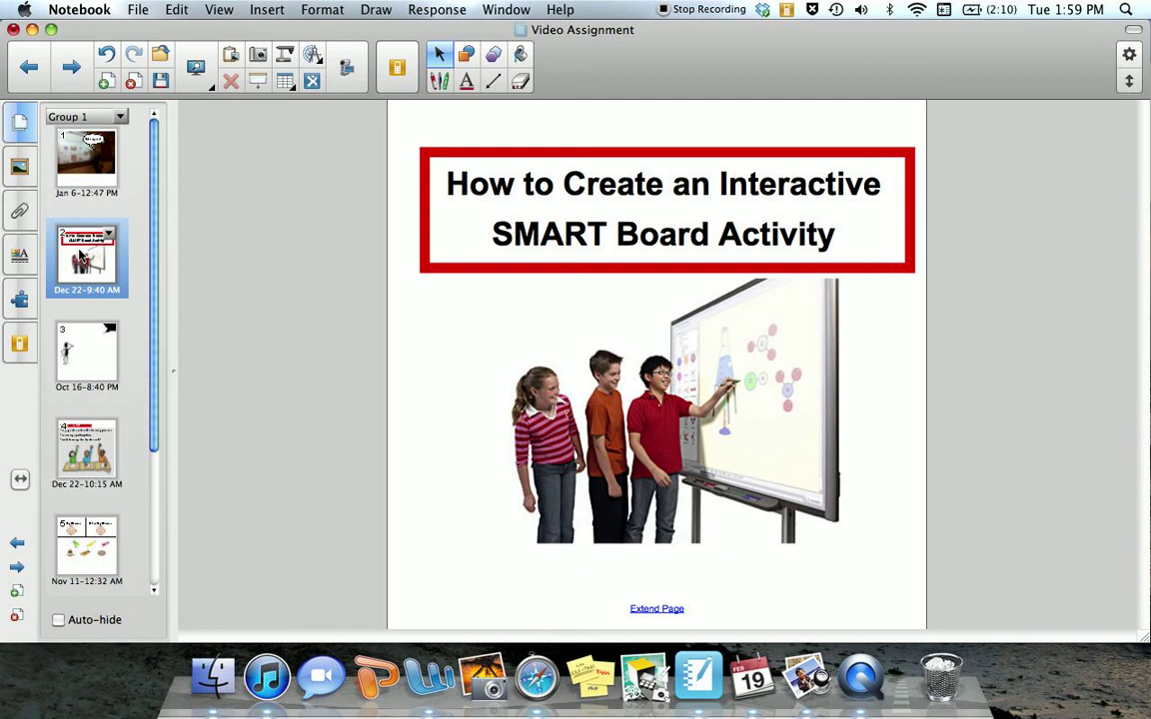
click(63, 376)
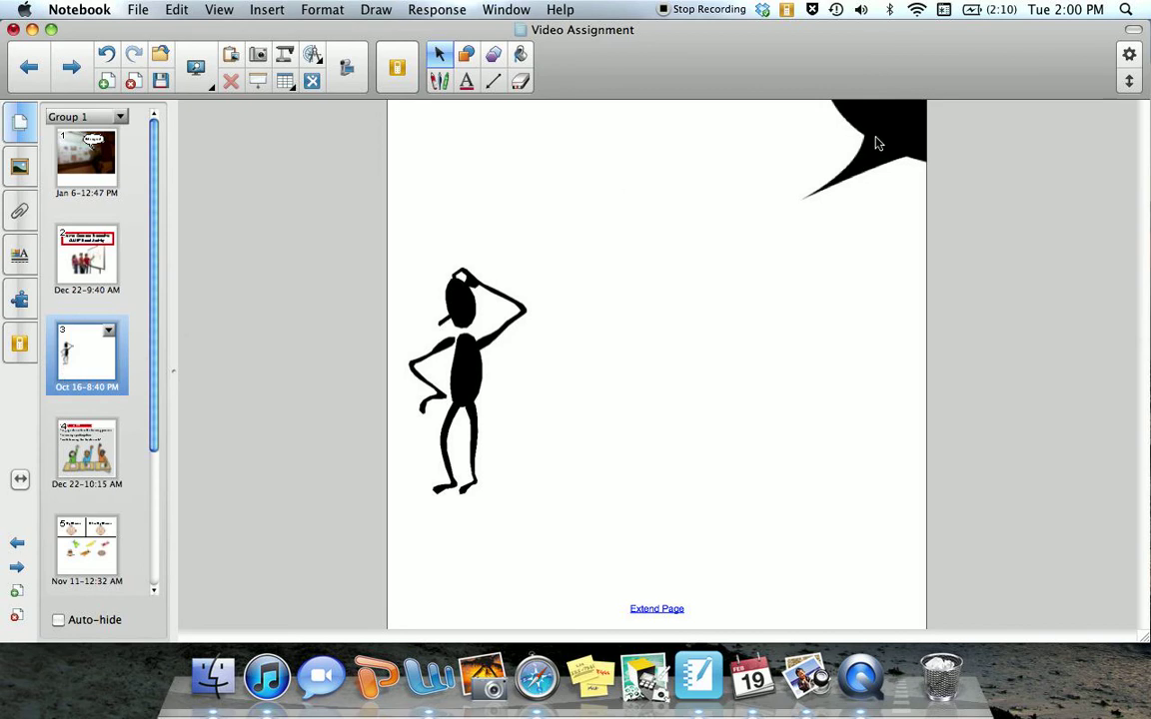
click(789, 128)
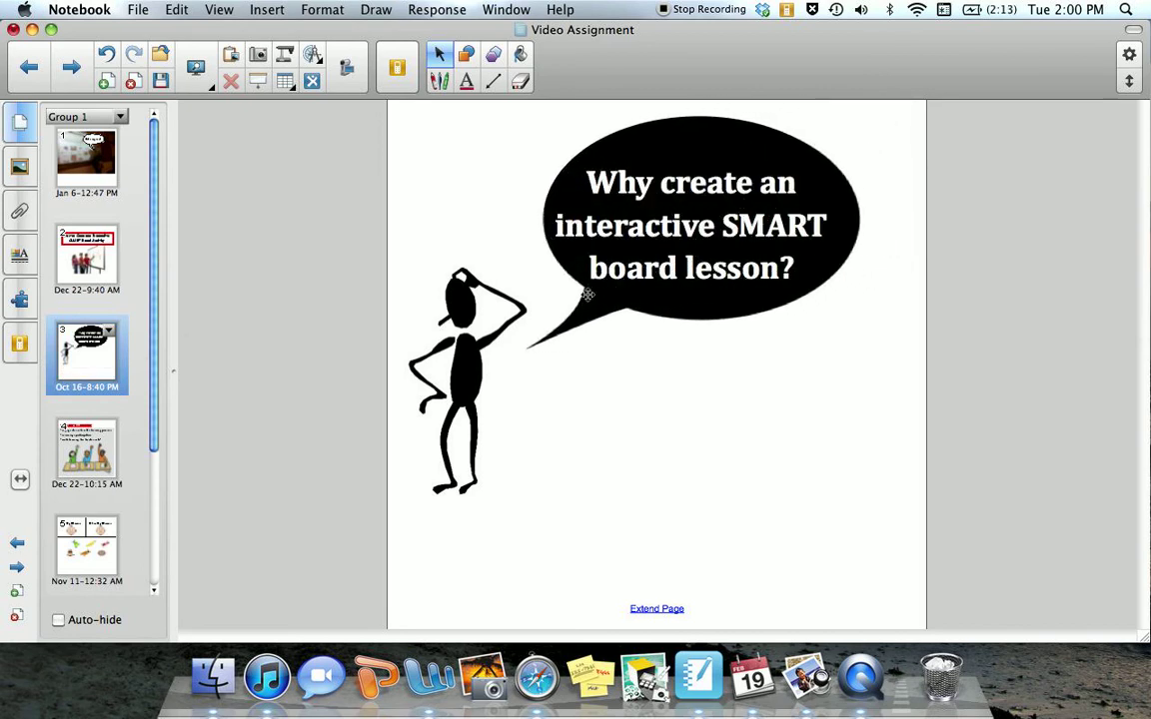
click(78, 461)
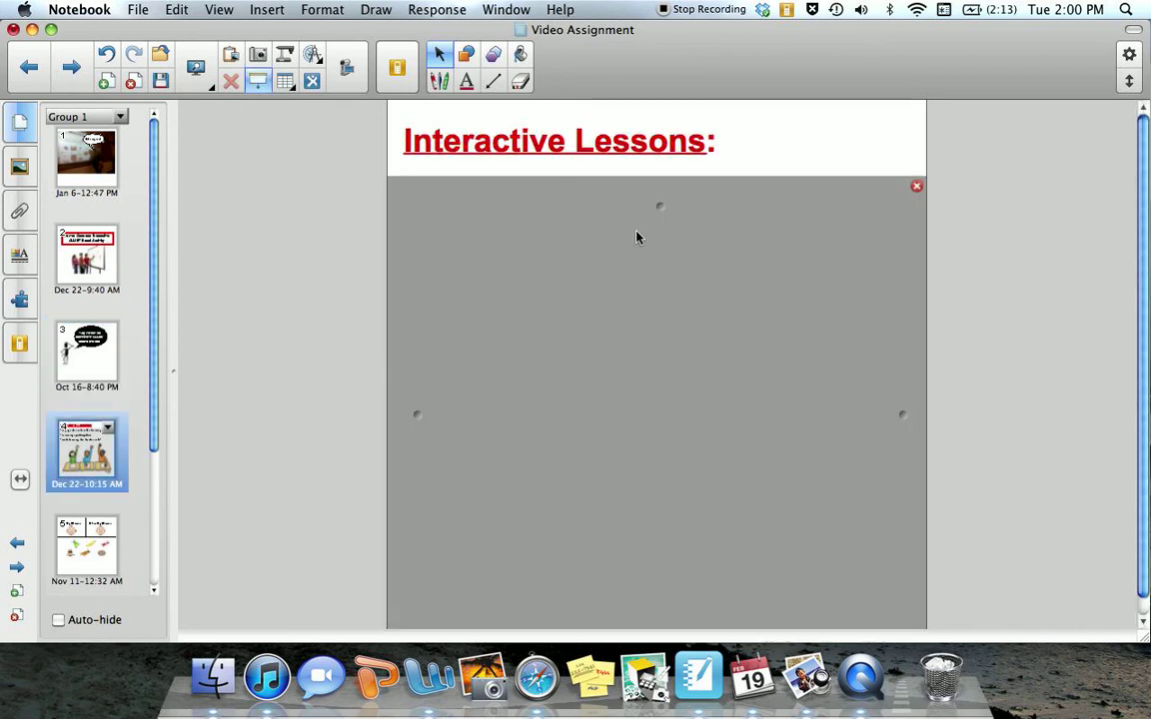
Step: Pull the screen shade down to reveal the three bullets, then go to page 5
drag(637, 219, 512, 648)
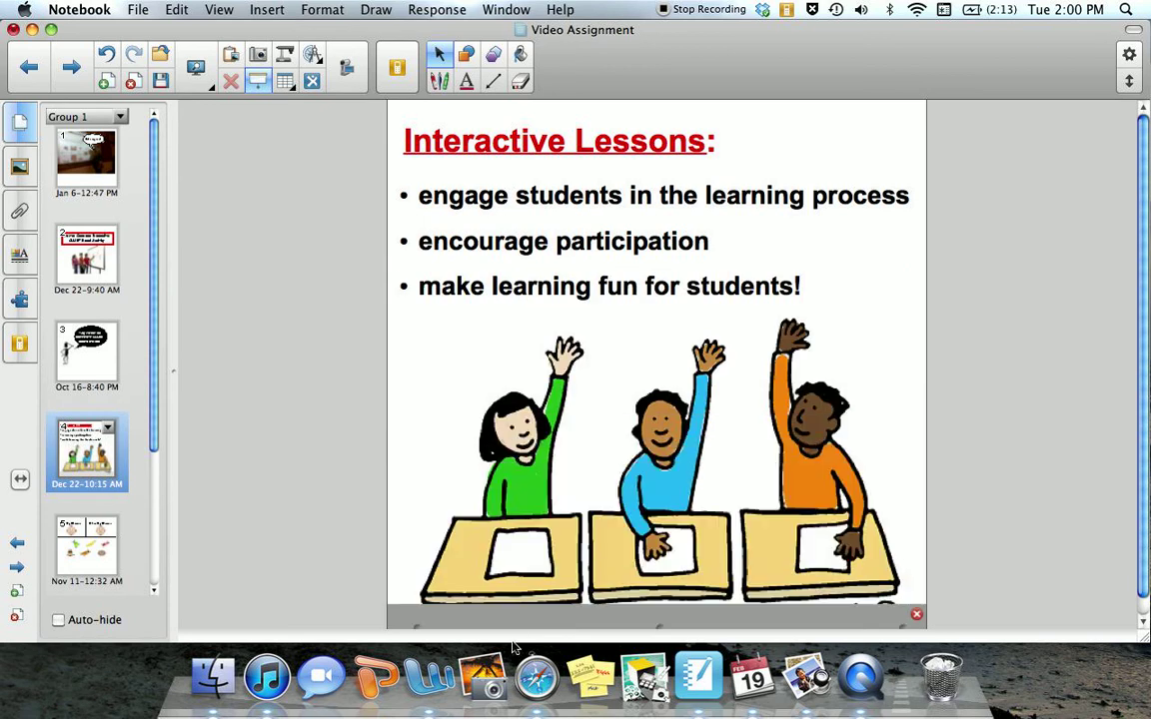
click(104, 556)
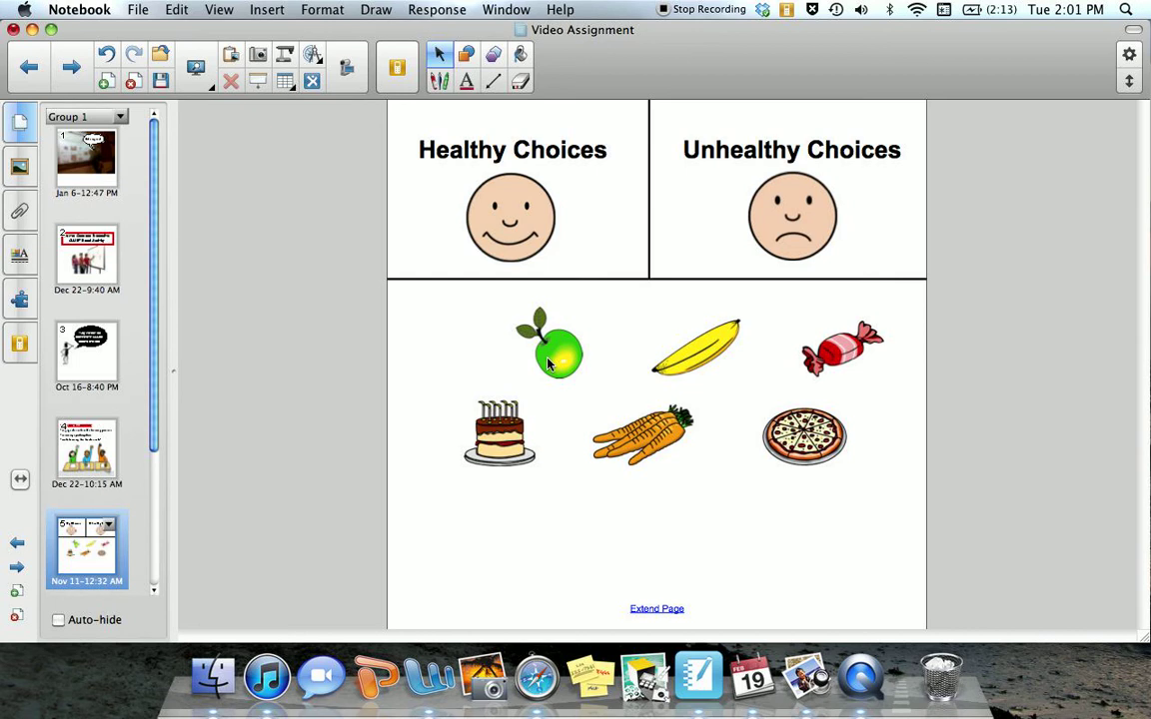
Step: Drop the apple on the happy face and the cake on the sad face, then try the carrots on the sad face
mouse_move(548, 363)
mouse_down()
mouse_move(496, 231)
mouse_move(457, 221)
mouse_up()
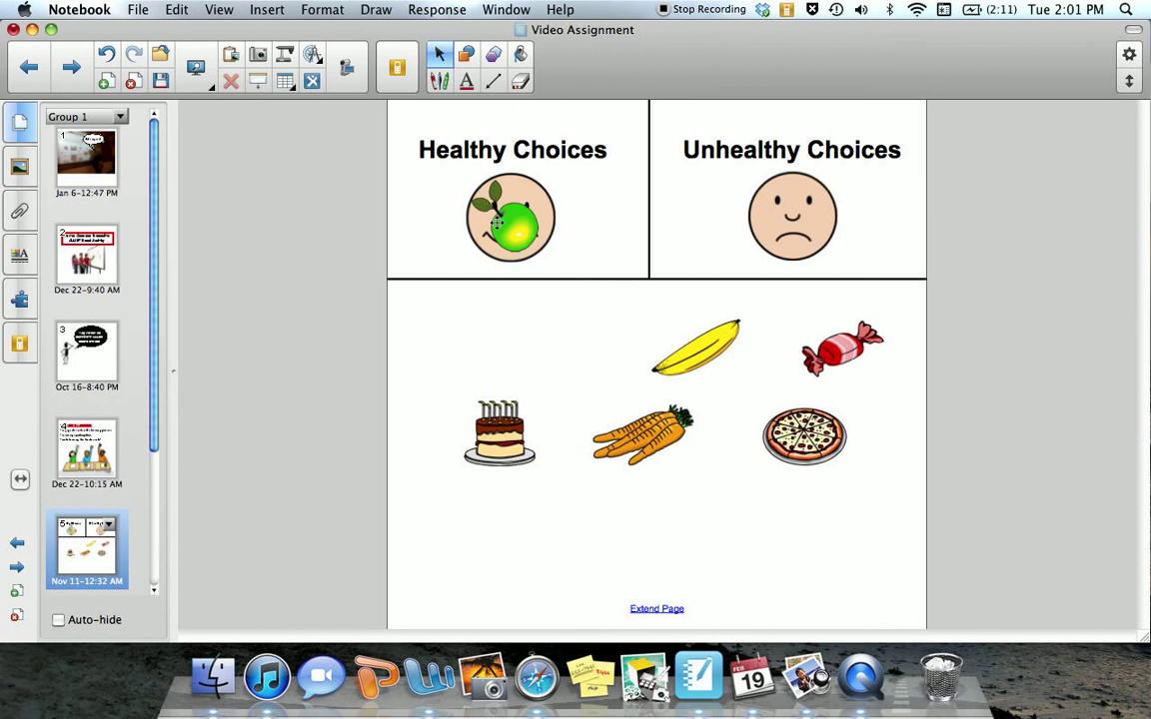
key(Delete)
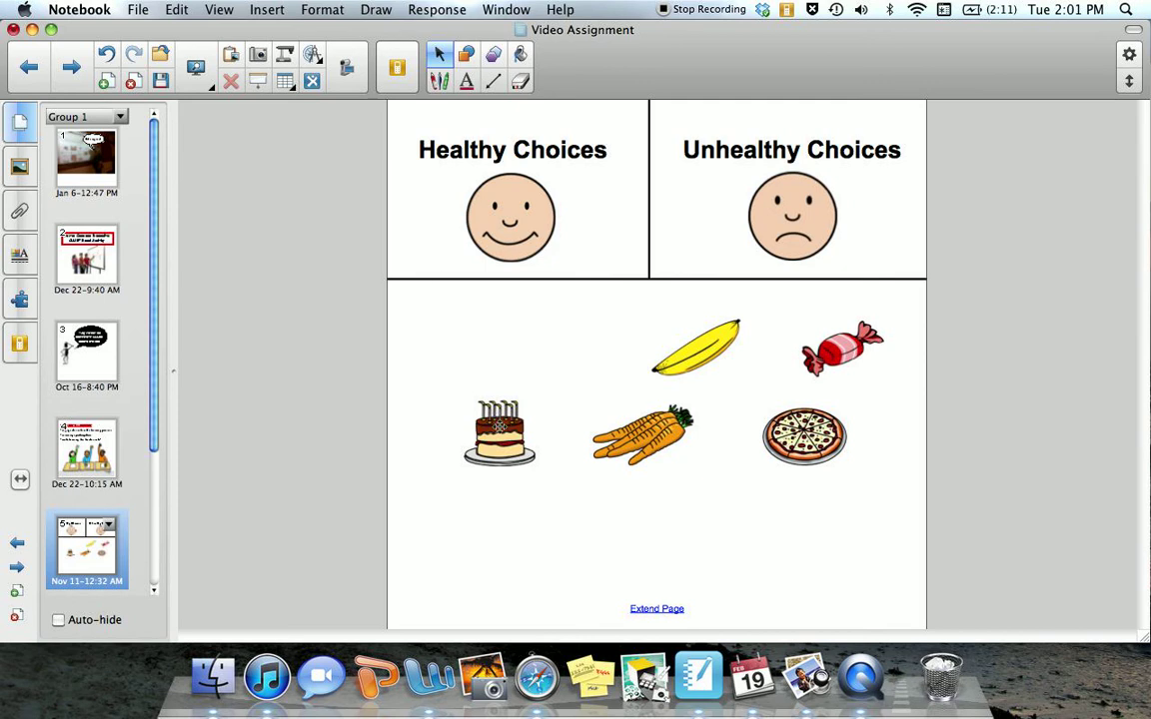
drag(499, 432, 796, 195)
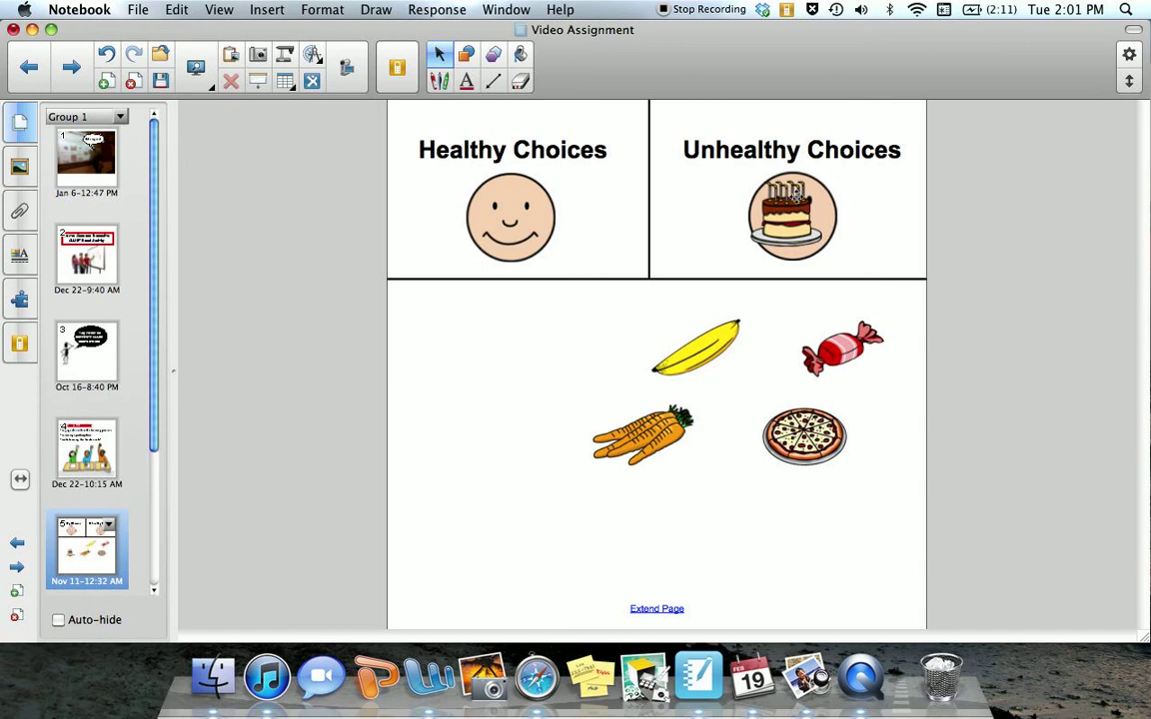
click(794, 199)
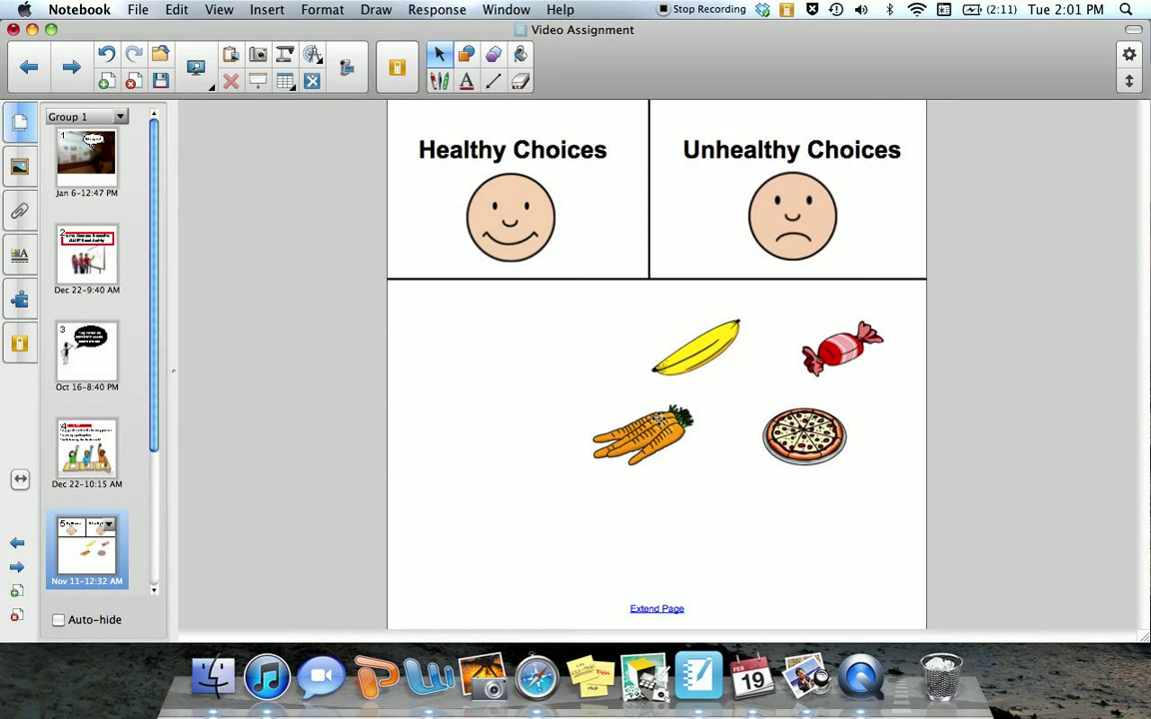
drag(656, 417, 804, 186)
Step: Go to page 6, the unbuilt food page copy, and show the APPLE gallery search results
scroll(139, 355, down, 5)
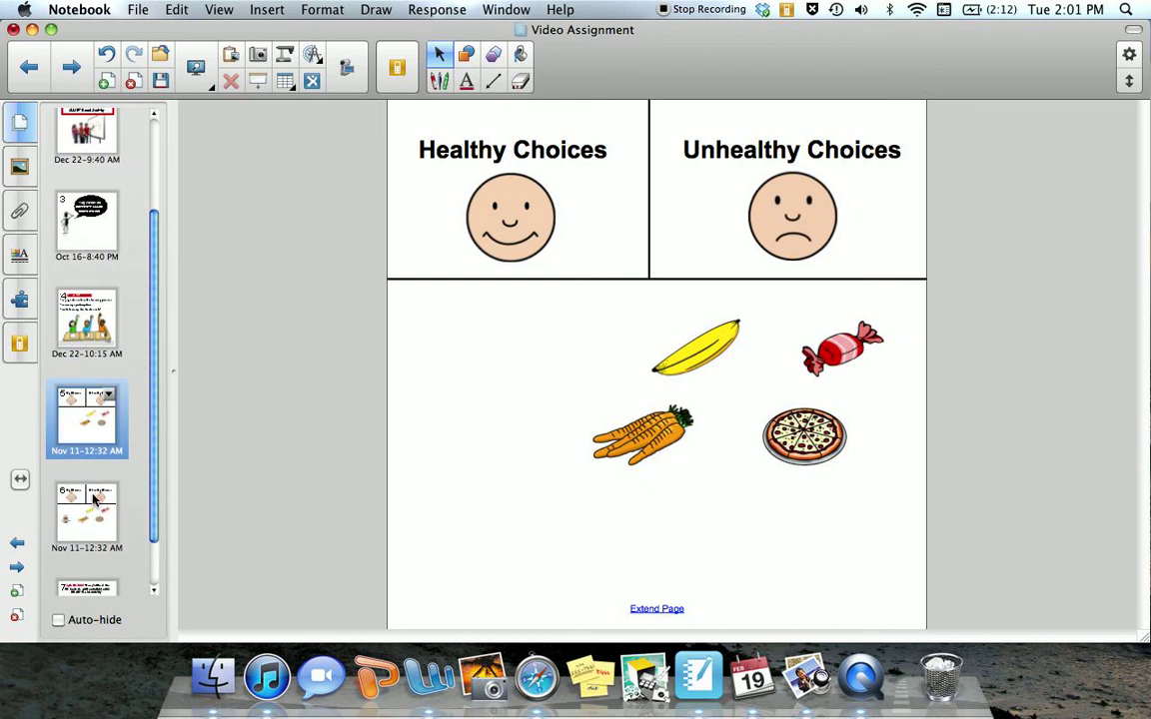
click(93, 500)
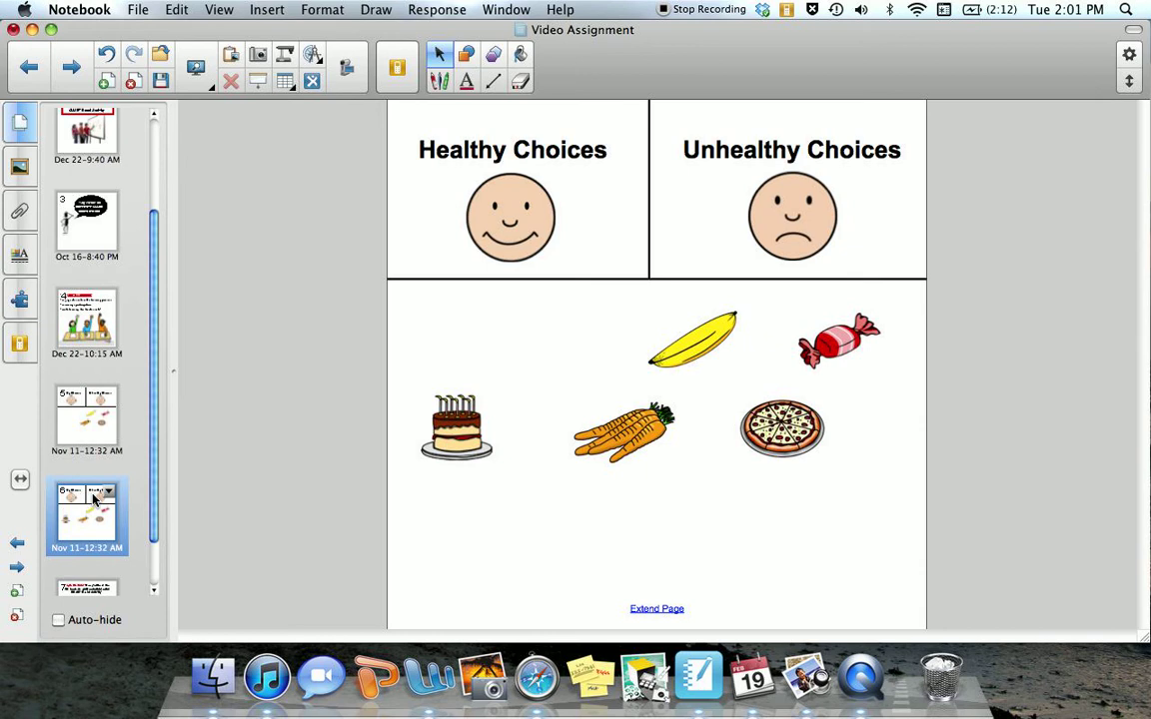
click(8, 171)
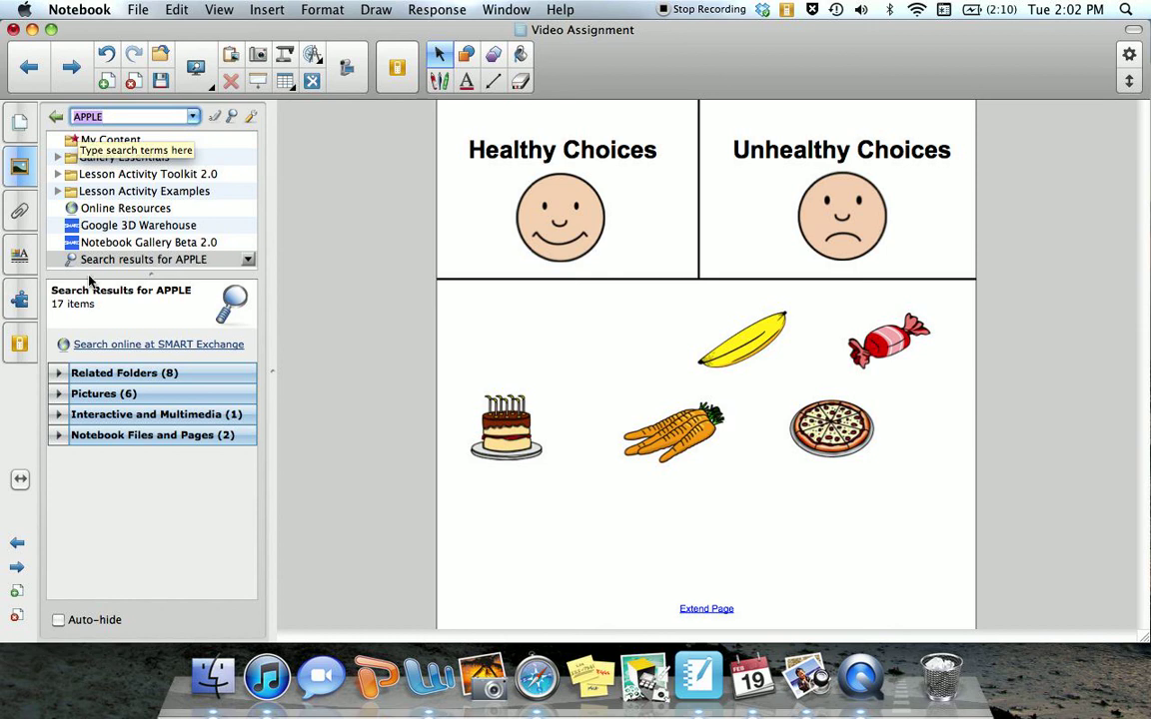
Step: Place a half-size green Apple picture in page 6's food area and bring up Activity Builder
click(123, 394)
scroll(118, 428, down, 3)
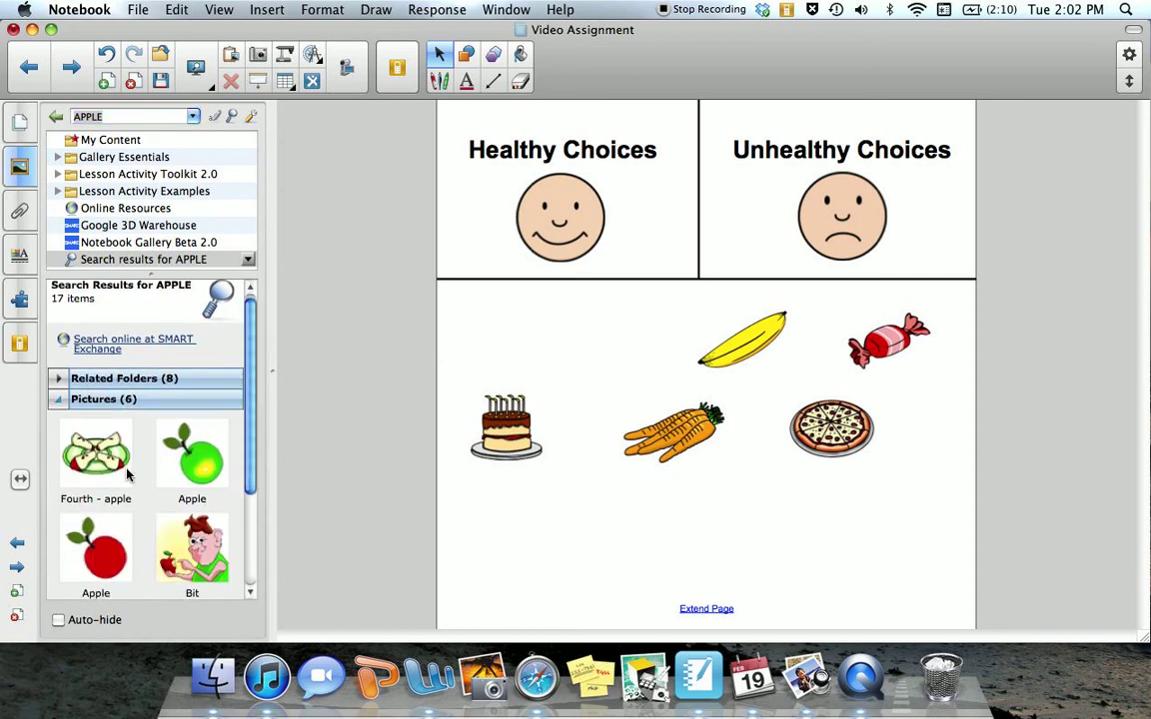
scroll(127, 475, down, 1)
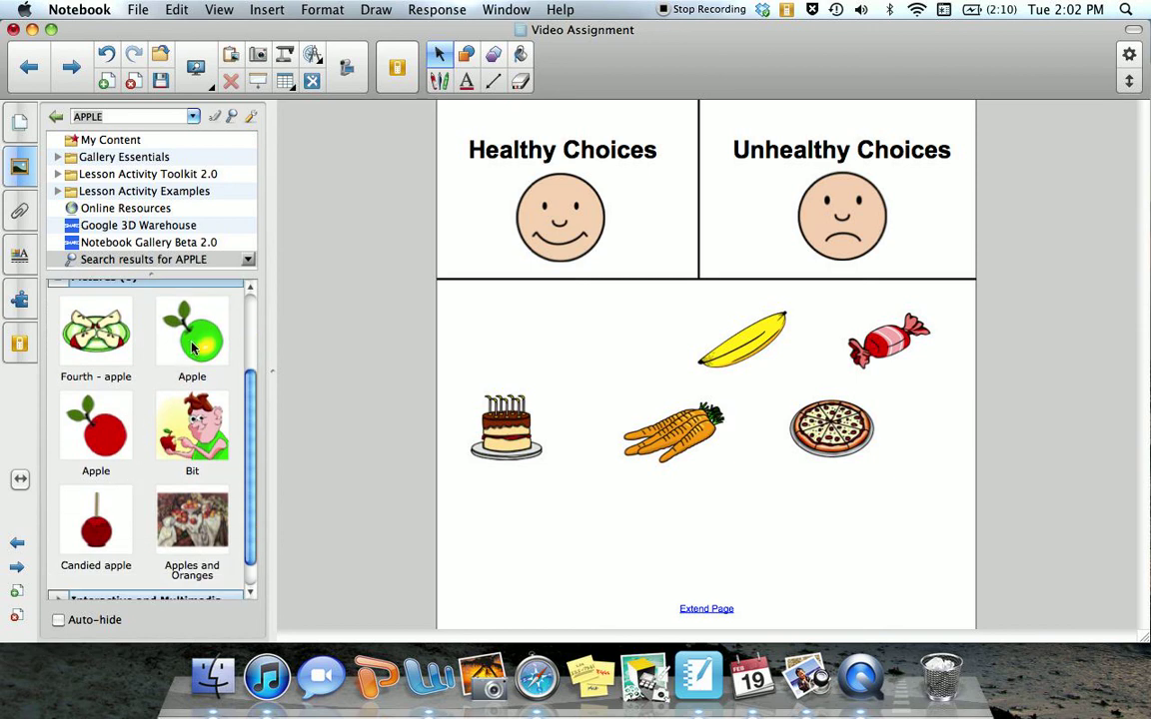
mouse_move(195, 347)
mouse_down()
mouse_move(338, 342)
mouse_move(530, 300)
mouse_move(574, 335)
mouse_up()
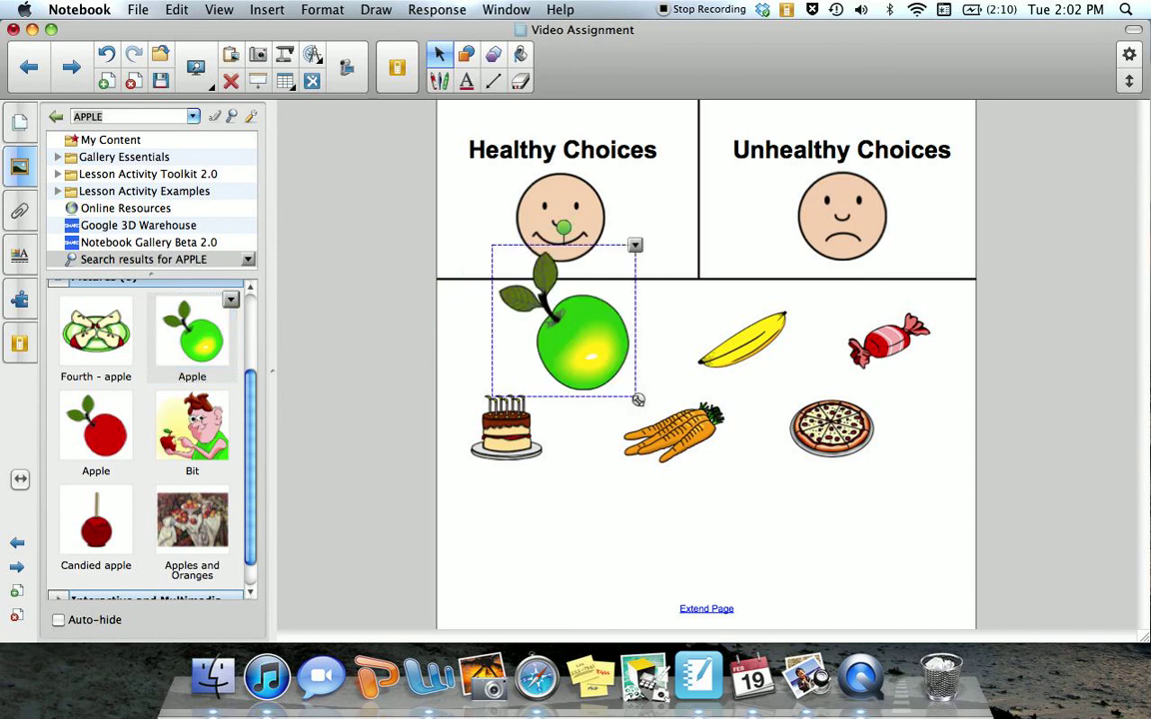
drag(637, 399, 577, 358)
drag(549, 304, 589, 354)
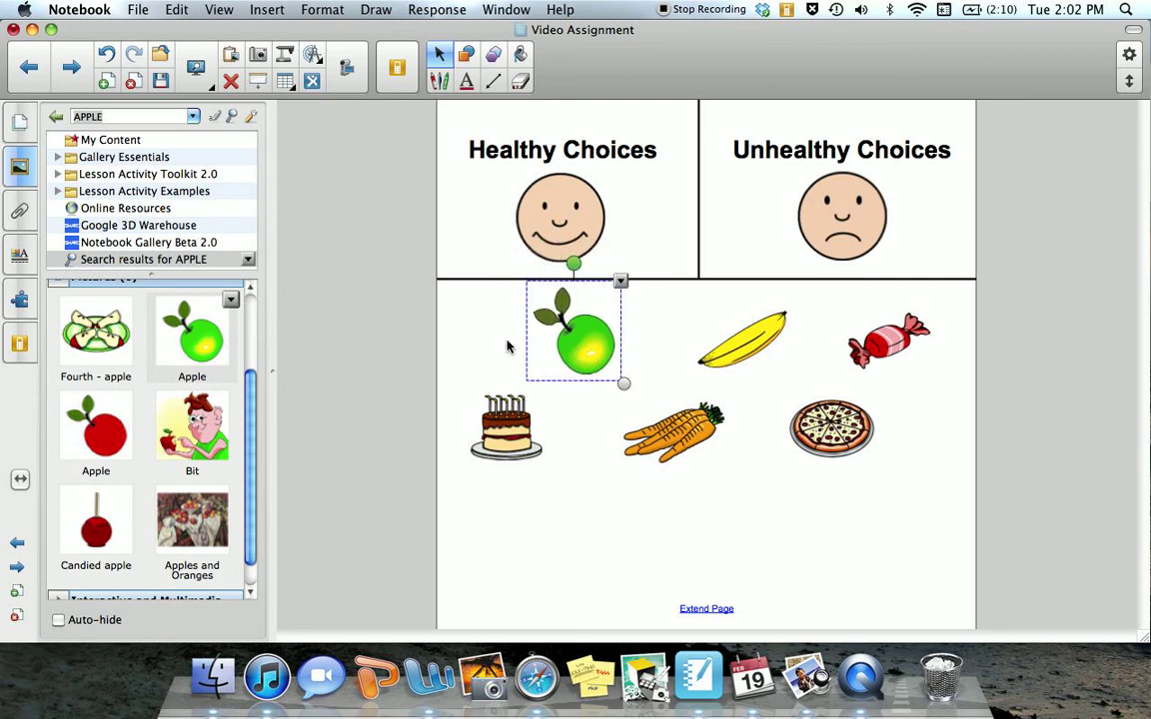
click(453, 315)
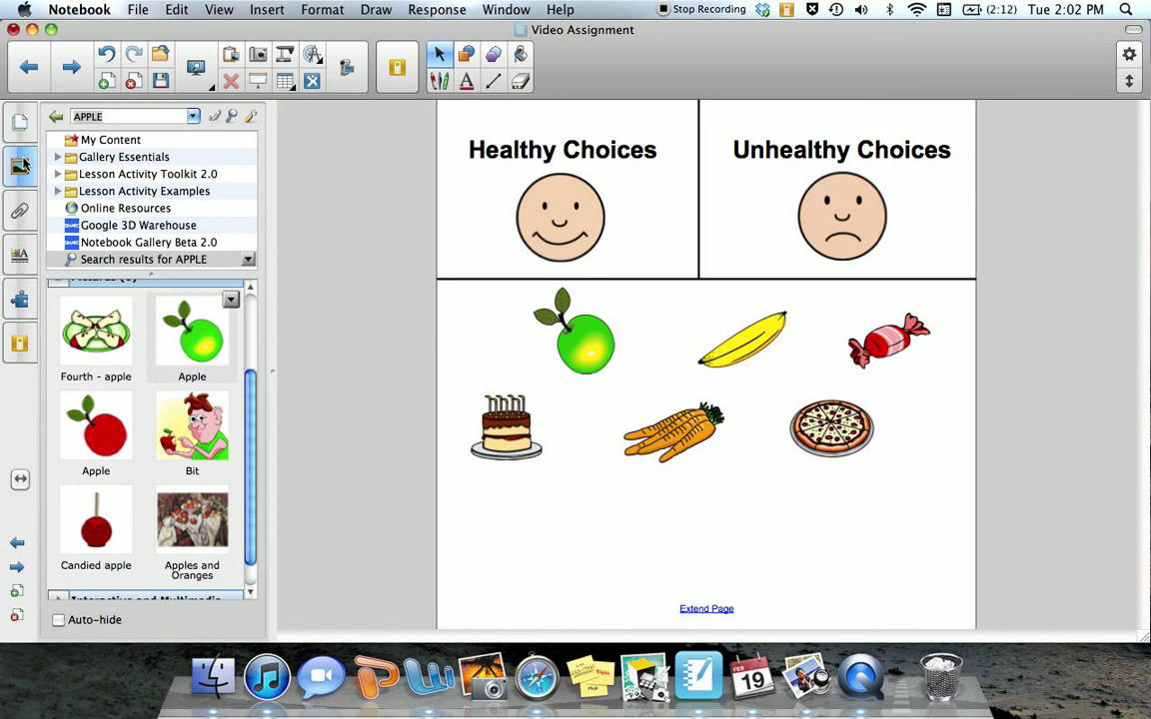
click(18, 298)
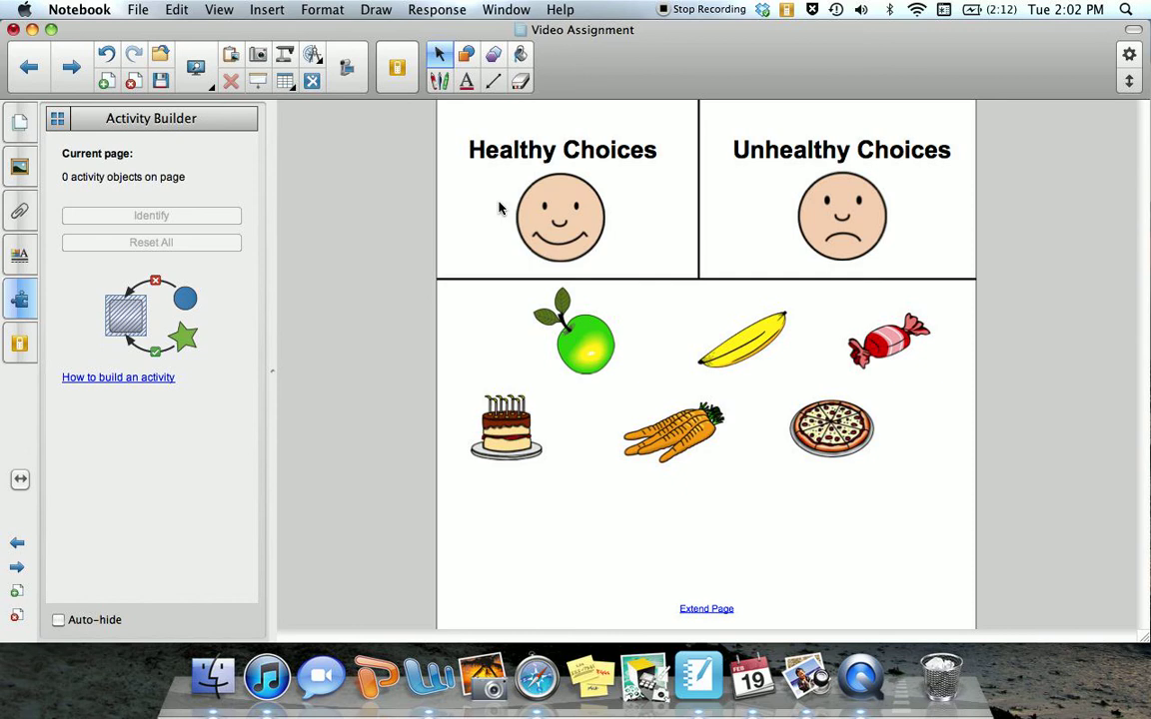
Step: Select the Healthy Choices smiley face and enter Activity Builder edit mode
click(546, 225)
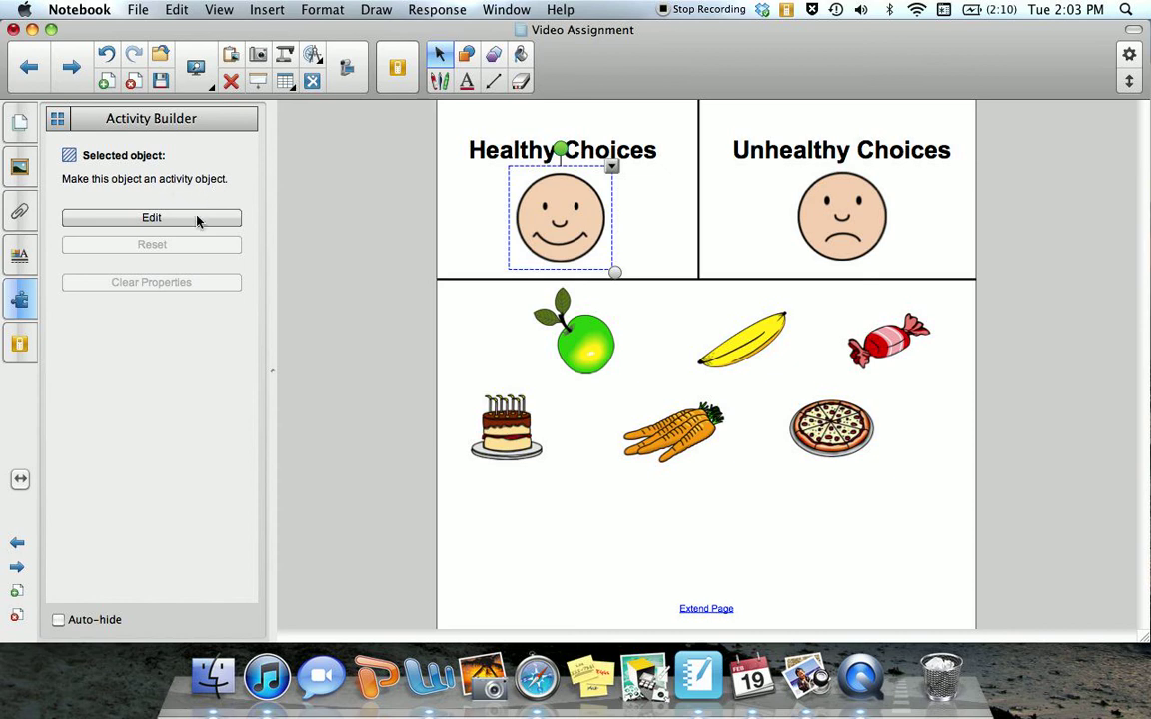
click(152, 217)
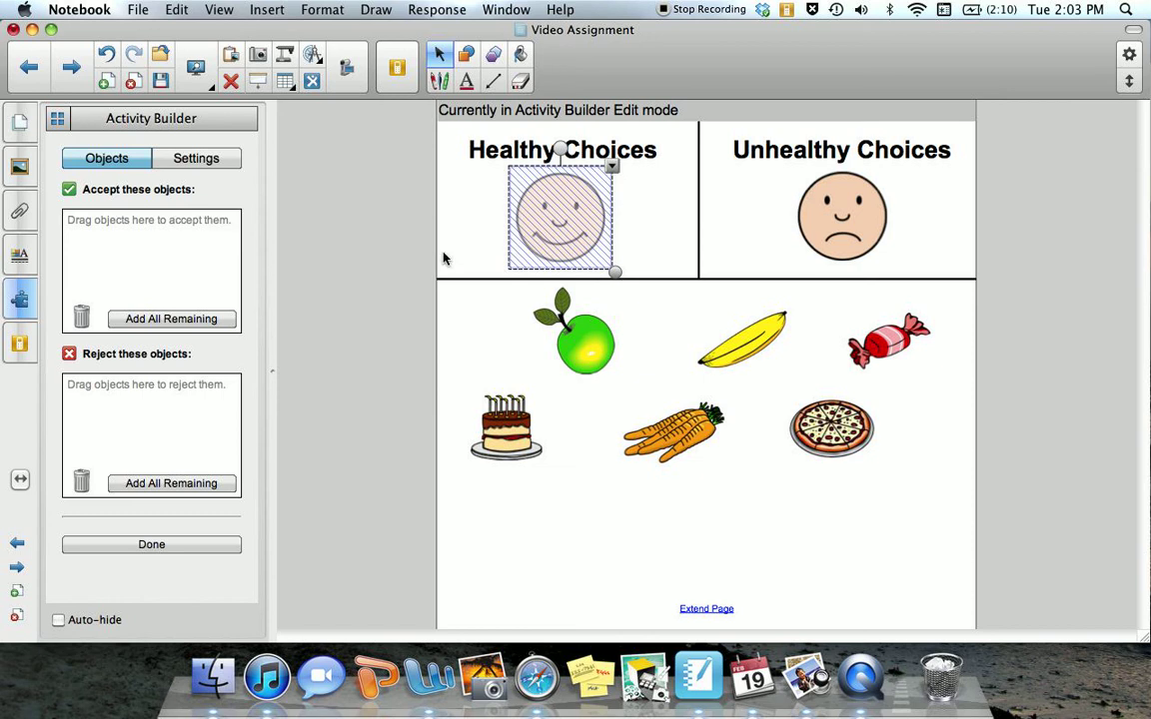
Step: Make the smiley face accept the apple, banana and carrots
click(350, 230)
drag(196, 317, 114, 234)
drag(724, 347, 152, 221)
drag(665, 420, 197, 253)
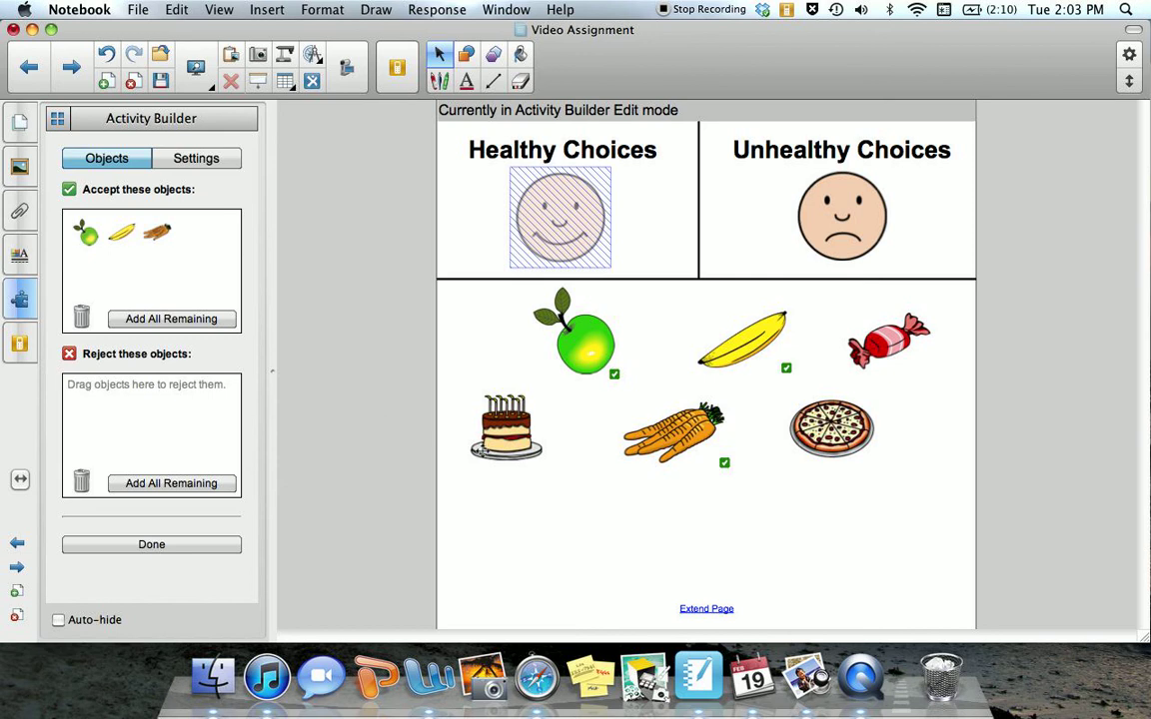
Step: Make the smiley face reject the cake, pizza and candy, and show its animation settings
drag(460, 386, 136, 411)
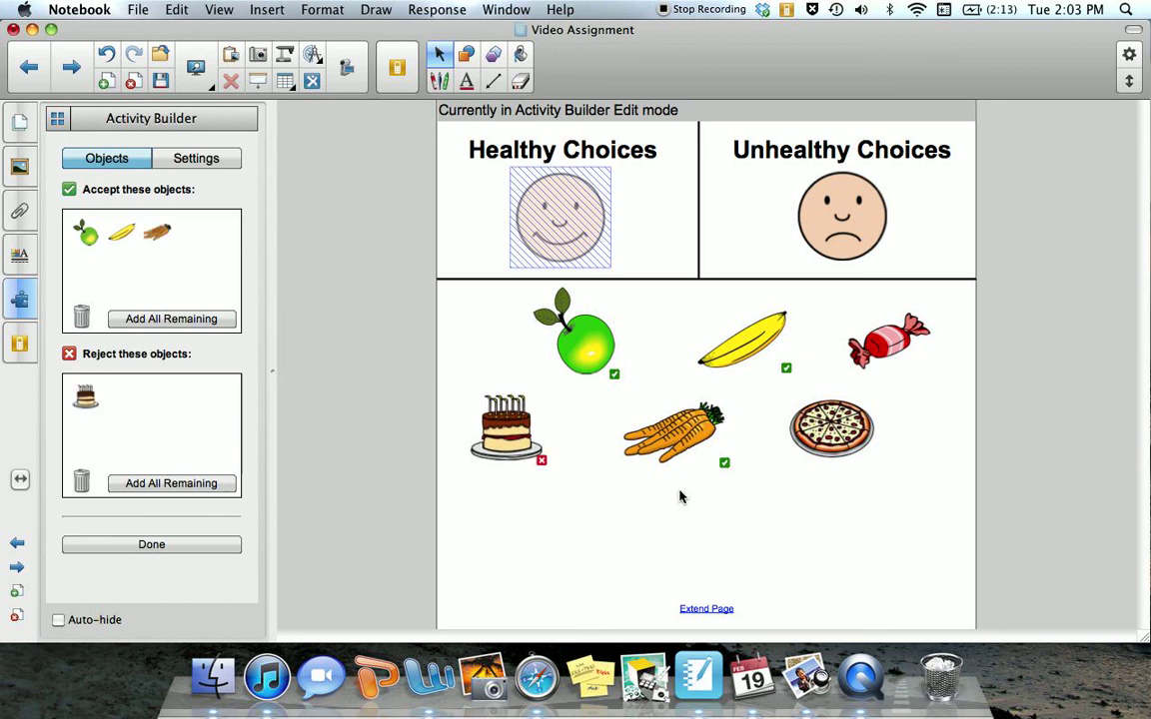
drag(831, 427, 147, 409)
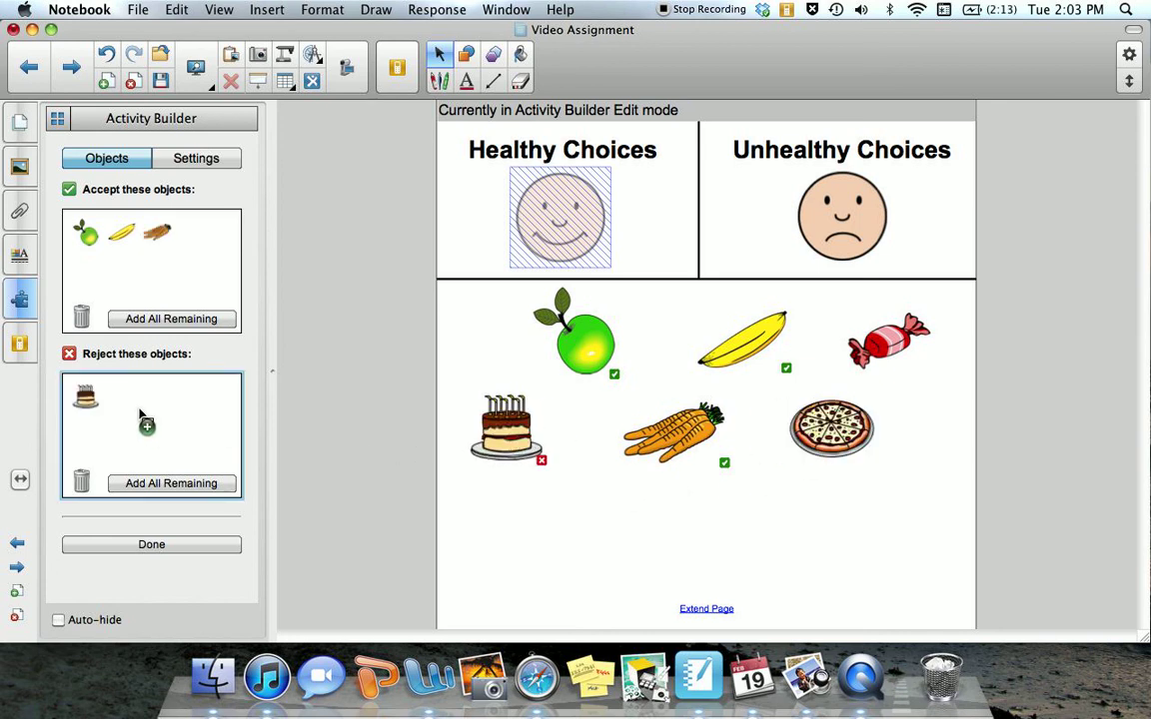
drag(887, 340, 160, 399)
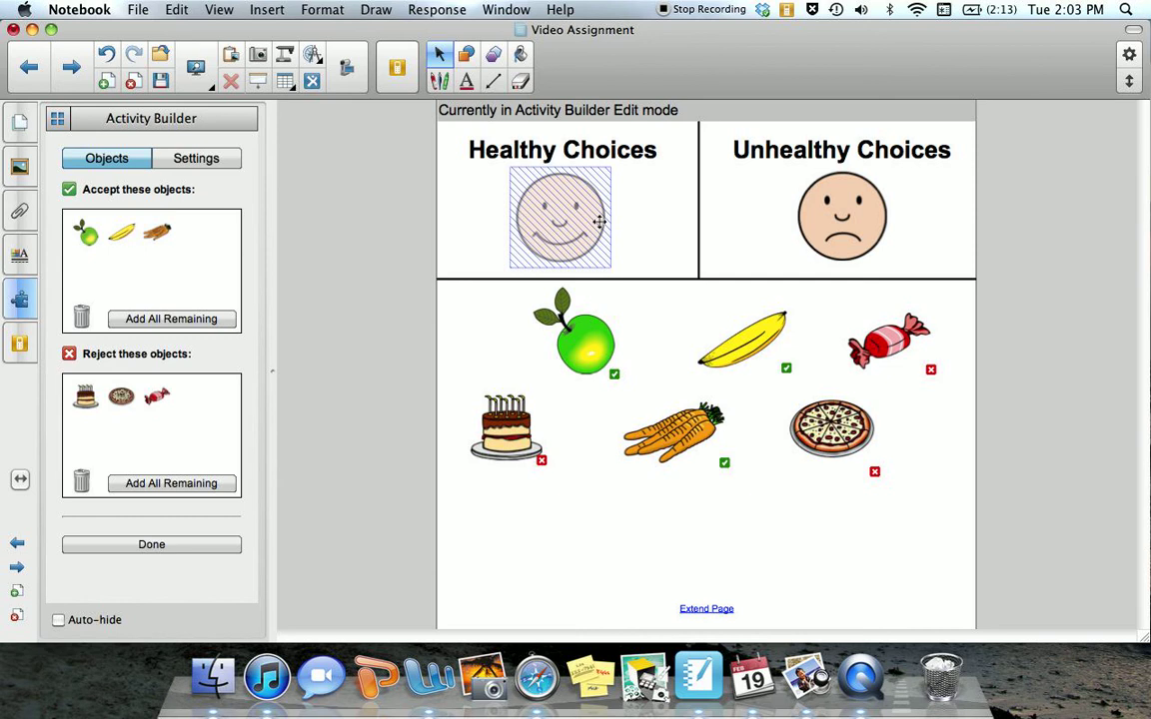
click(214, 160)
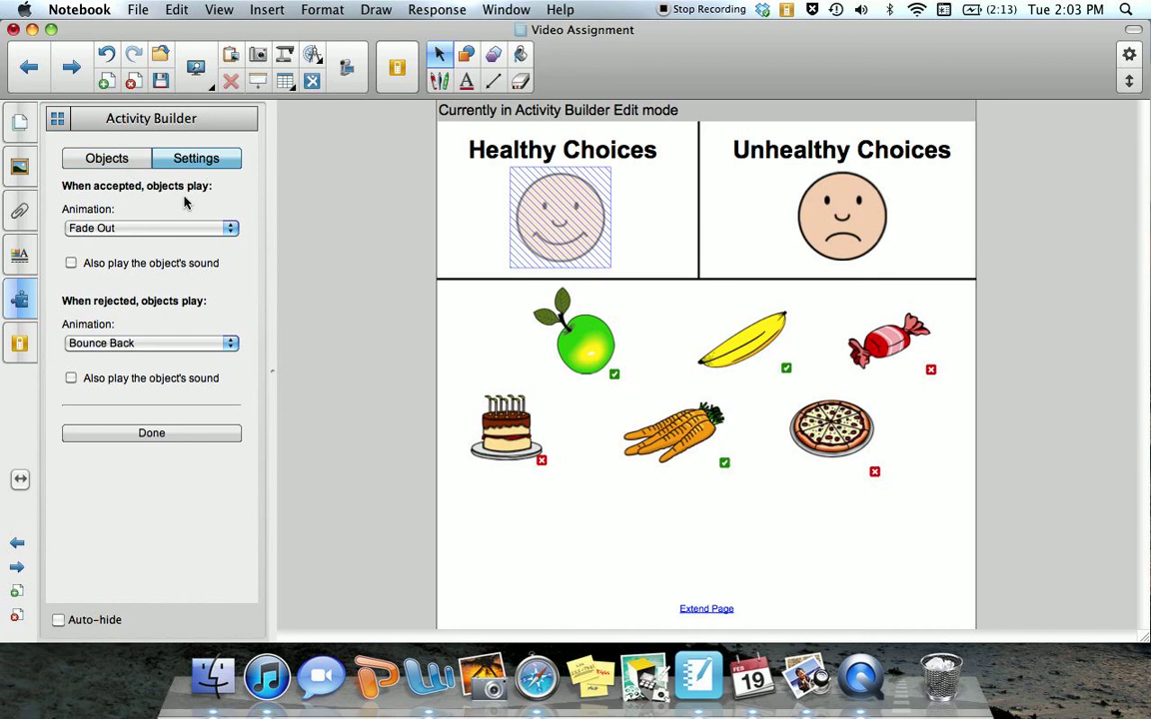
Step: Keep Fade Out as the accepted-food animation and finish the smiley face target
click(97, 228)
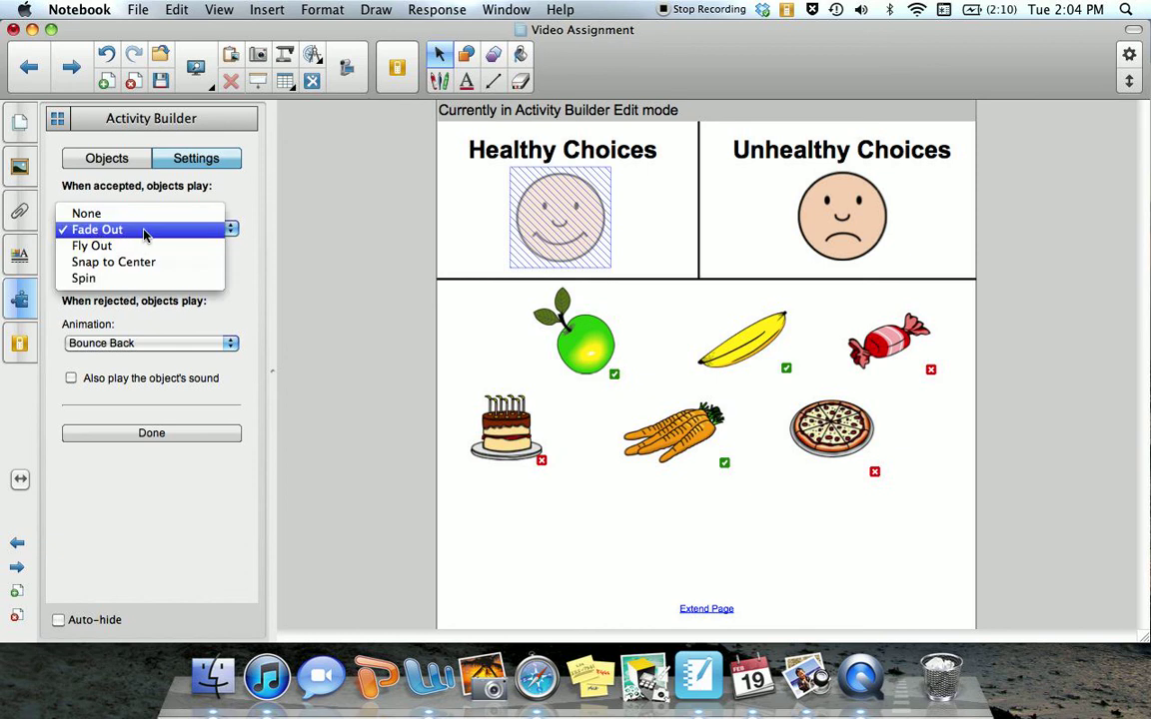
click(143, 231)
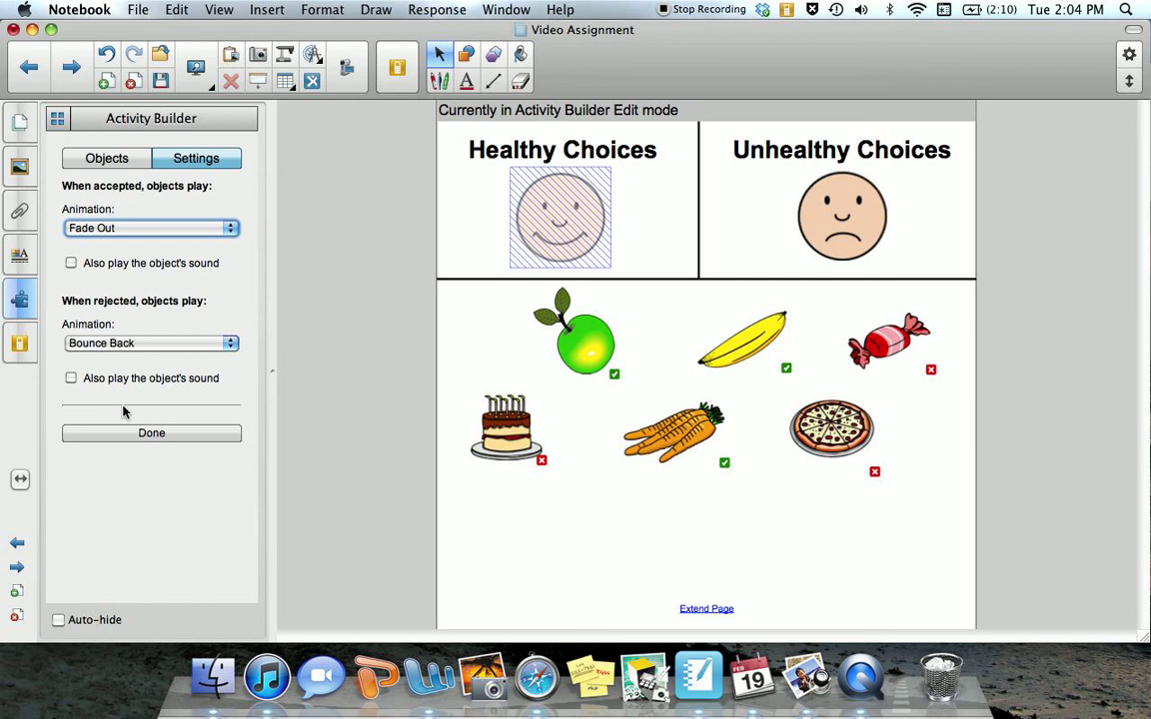
click(124, 432)
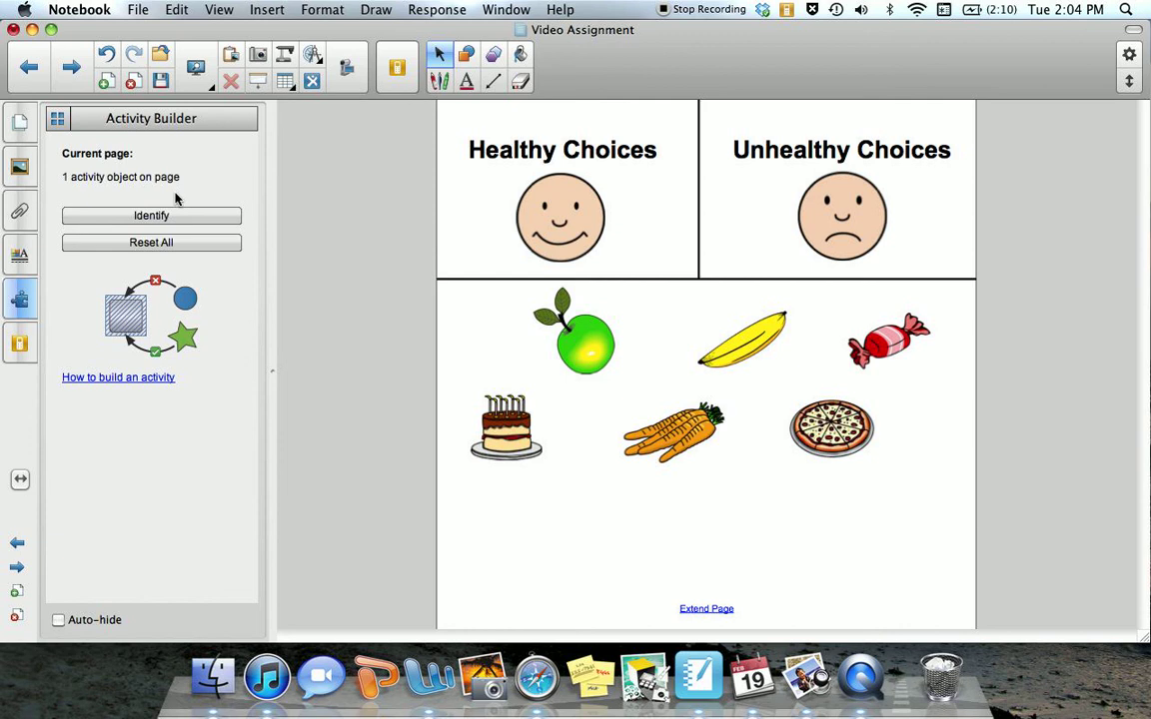
Step: Start editing the sad face and make it accept the cake, pizza and candy
click(841, 212)
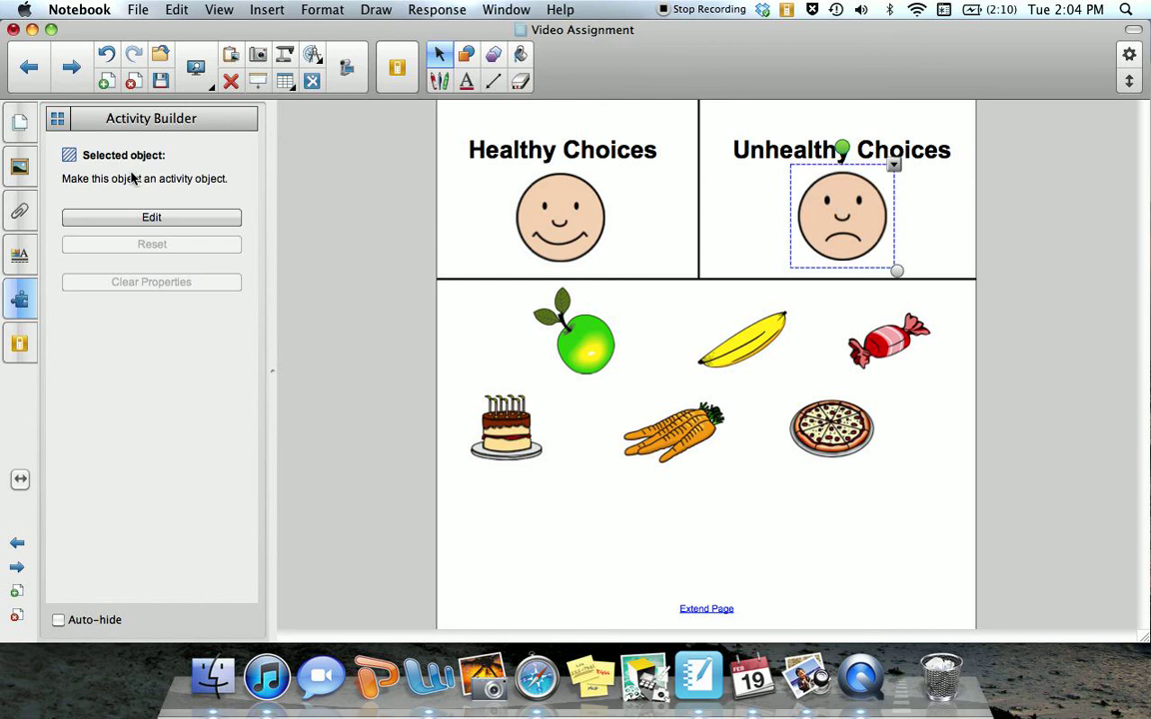
click(113, 216)
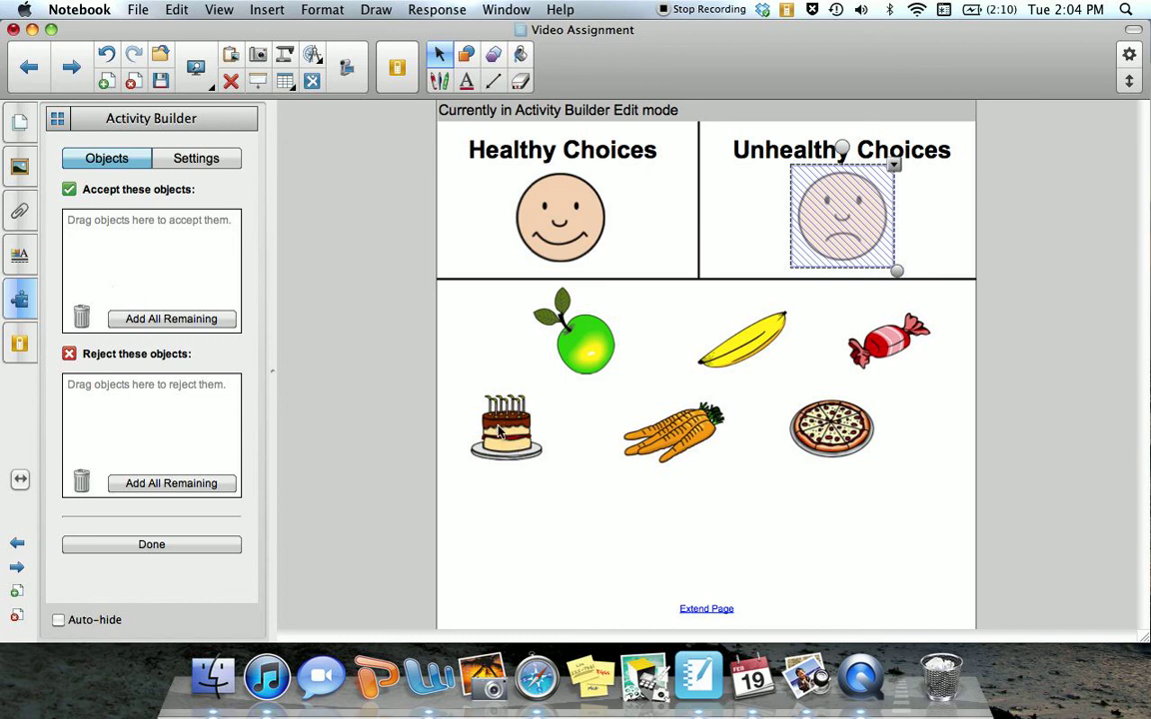
drag(499, 431, 114, 224)
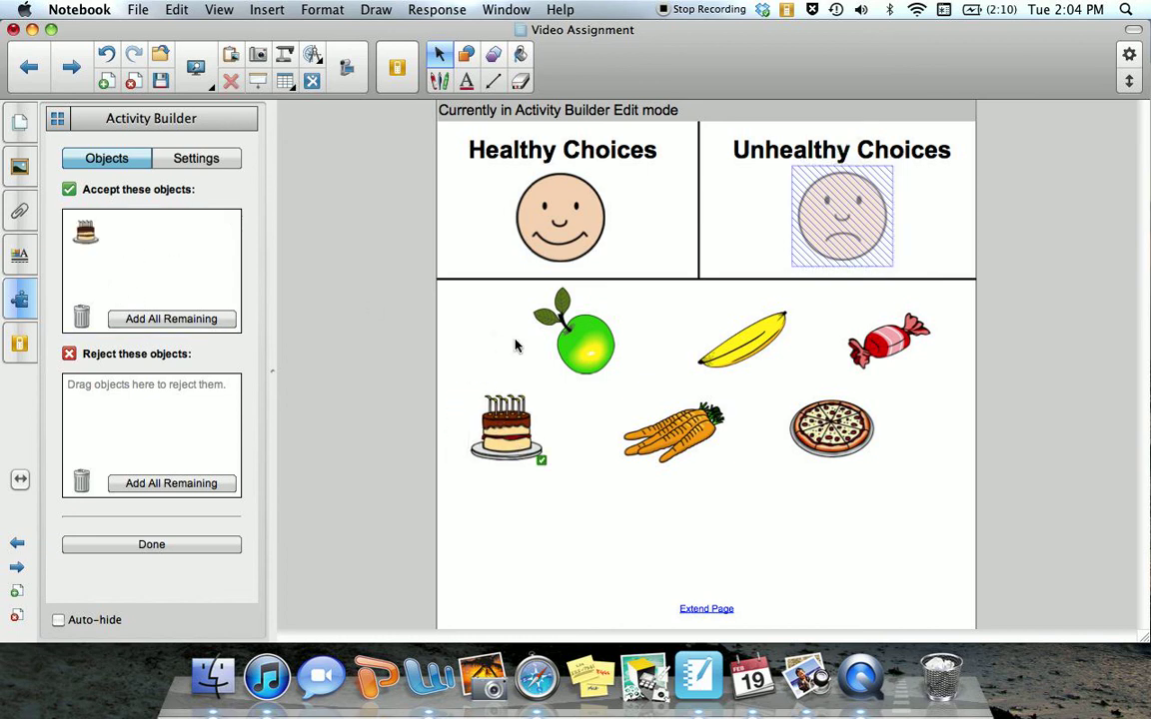
drag(799, 410, 163, 223)
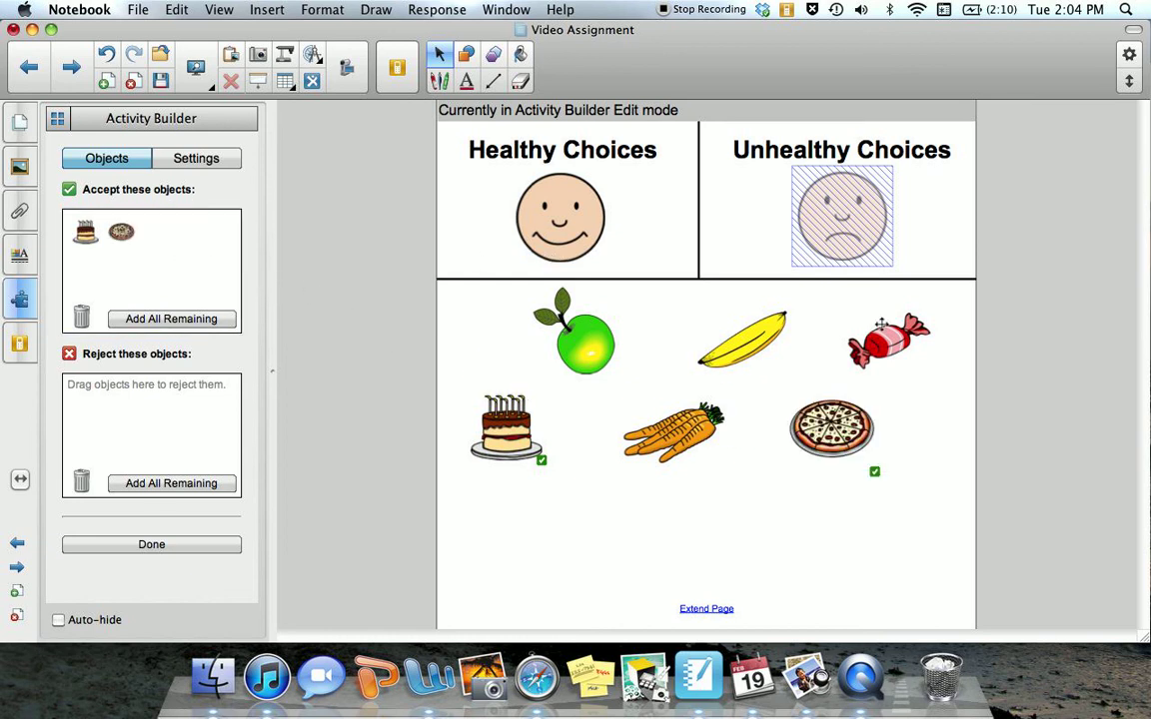
drag(809, 301, 180, 239)
Step: Make the sad face reject the apple, banana and carrots, and show its animation settings
drag(583, 353, 112, 409)
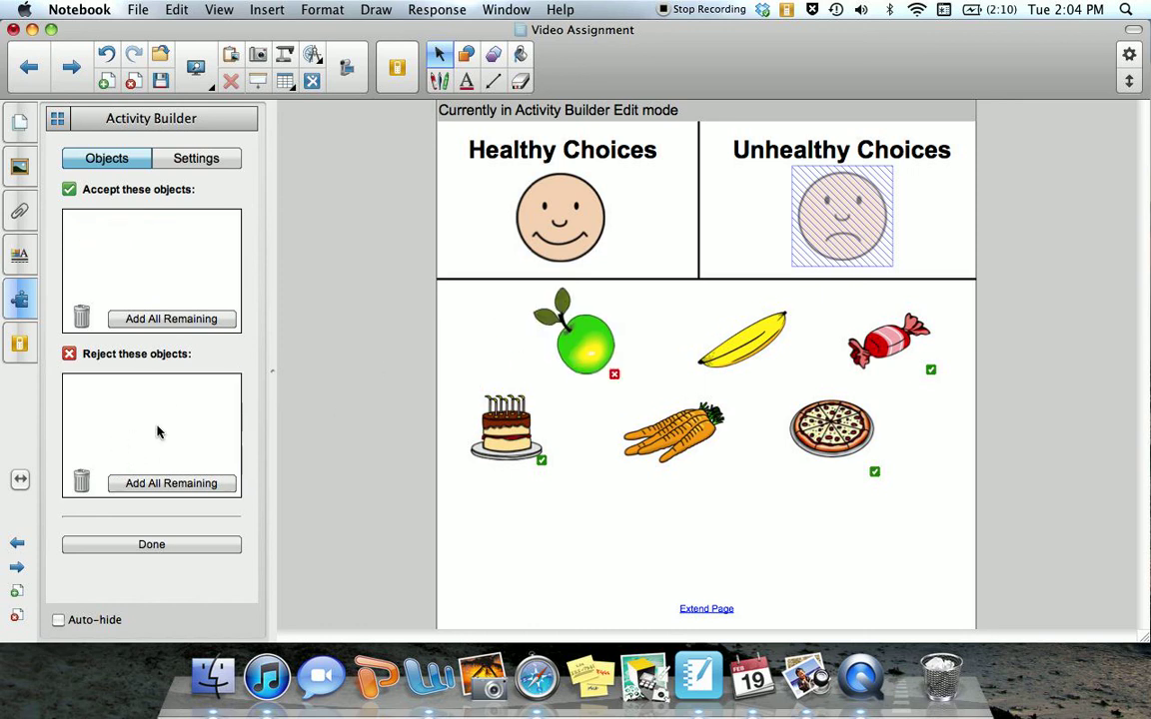
drag(665, 311, 114, 402)
drag(628, 419, 195, 405)
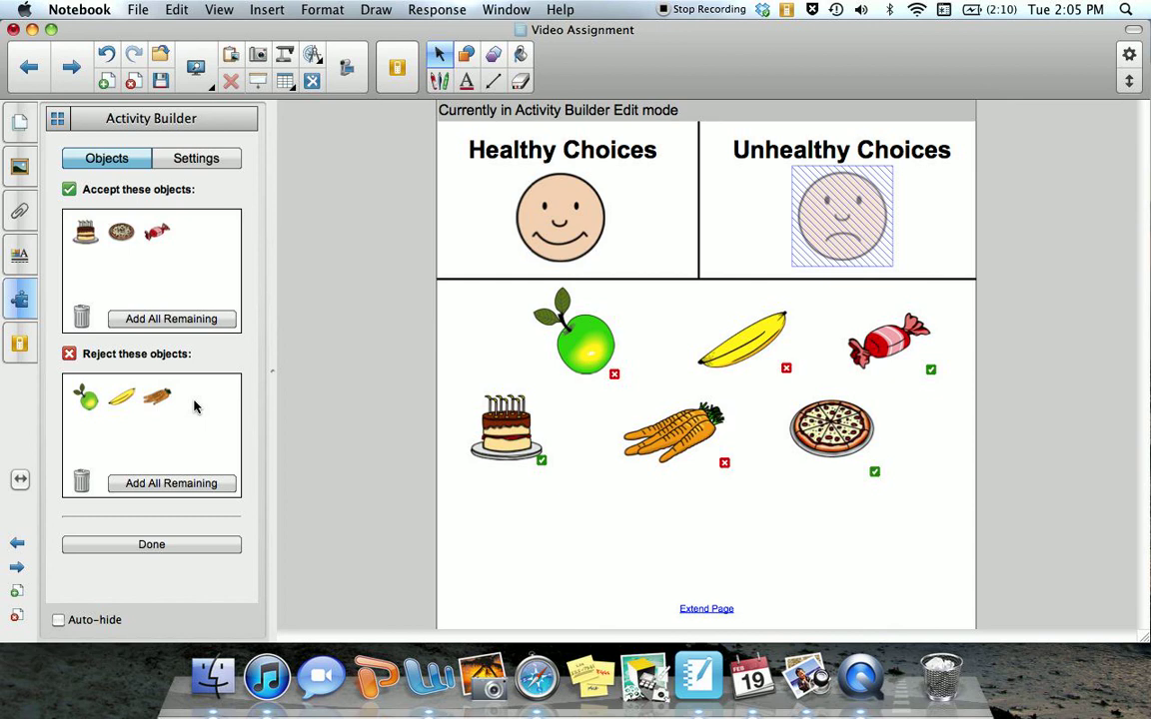
click(198, 158)
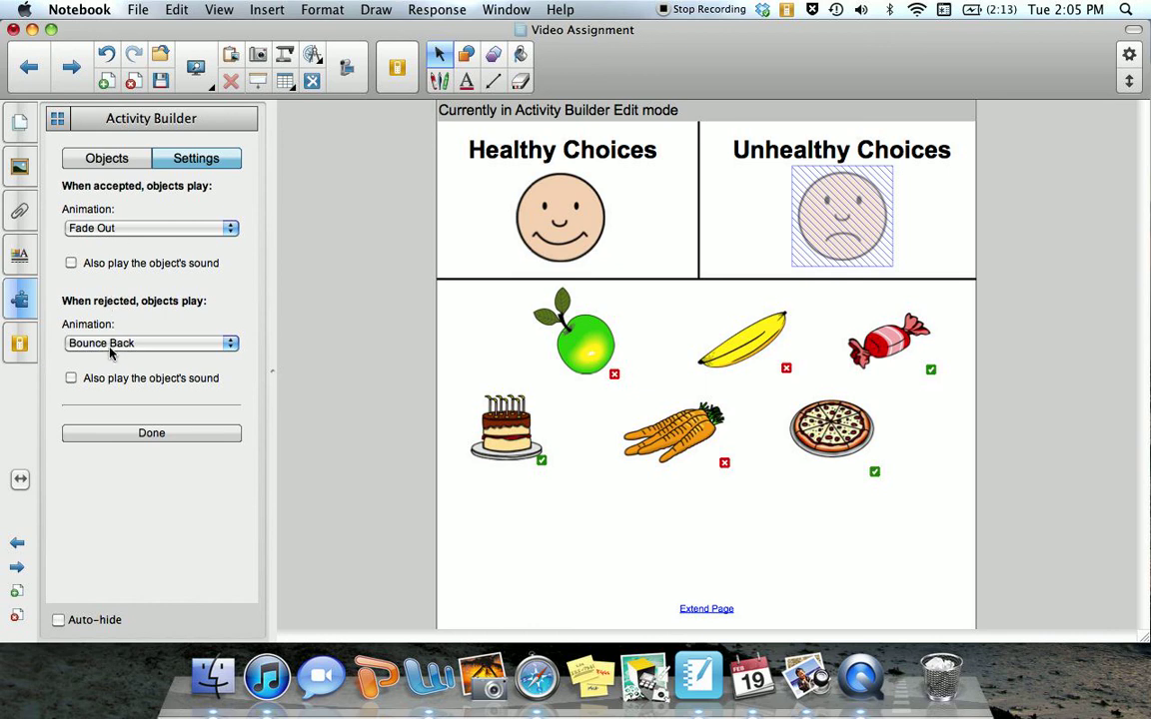
Step: Finish the sad face, then test: cake and pizza to sad face, carrots to smiley, apple to sad face
click(97, 433)
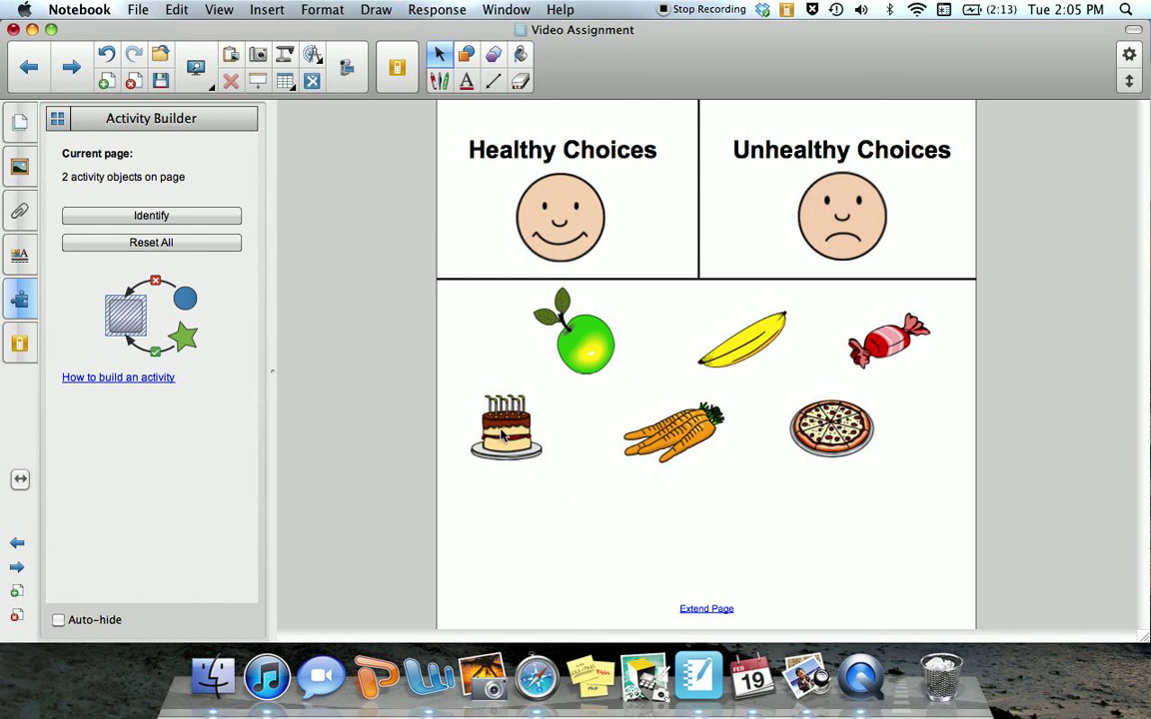
drag(503, 434, 842, 216)
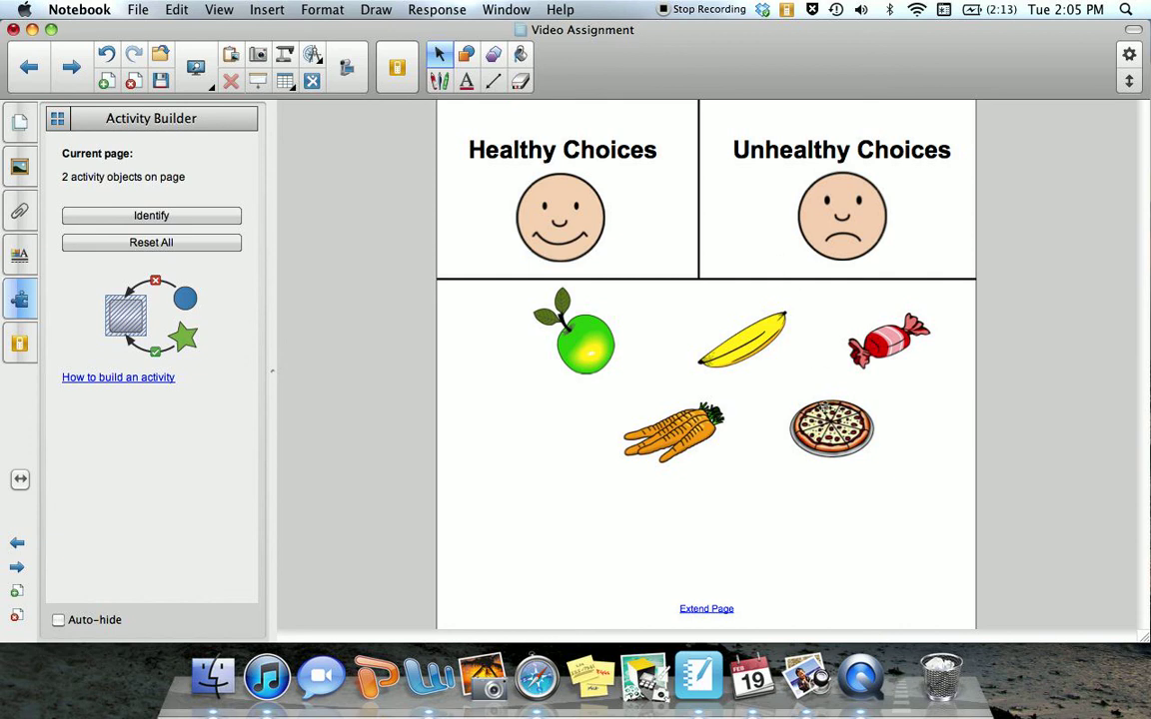
drag(832, 428, 847, 215)
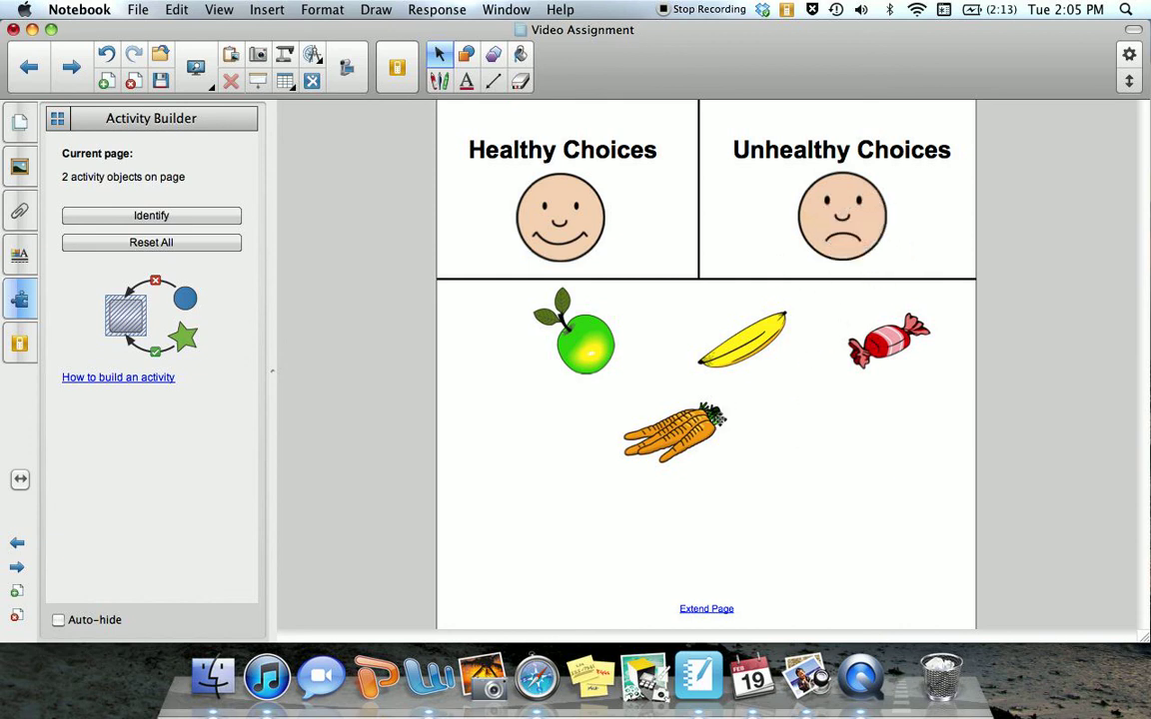
drag(704, 422, 564, 212)
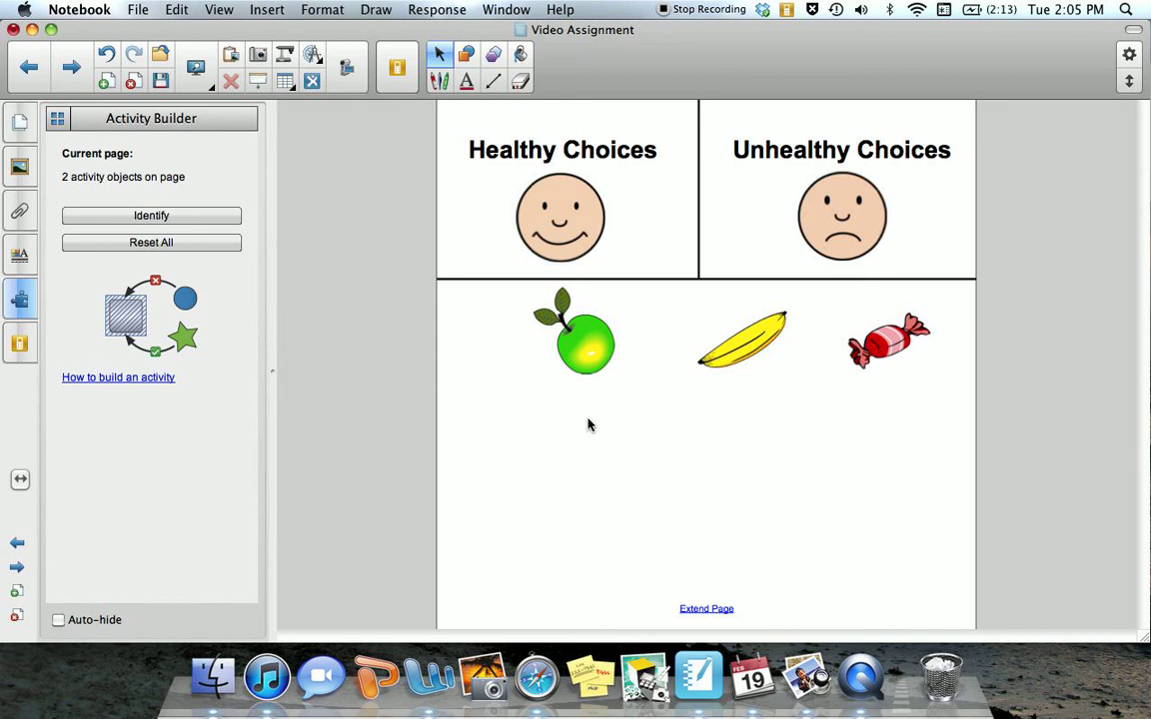
drag(589, 341, 789, 205)
Step: Go to page 7, the closing 'Congratulations!' slide, via the Page Sorter thumbnails
click(19, 122)
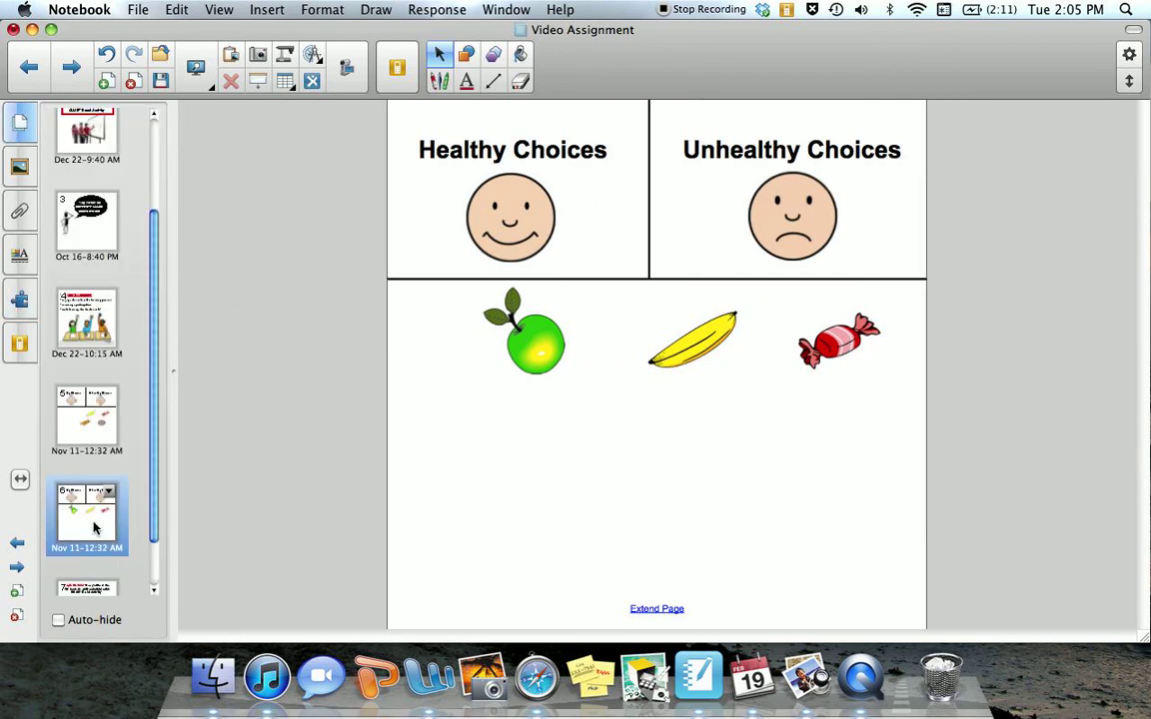
scroll(108, 550, down, 2)
click(110, 552)
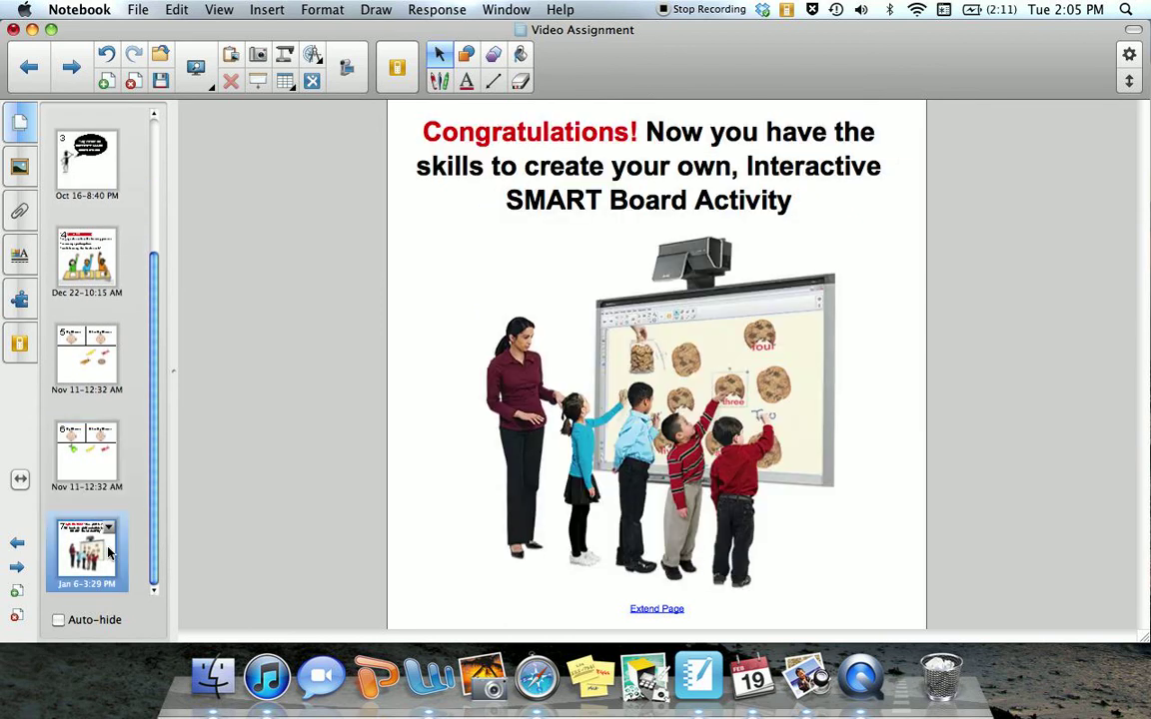